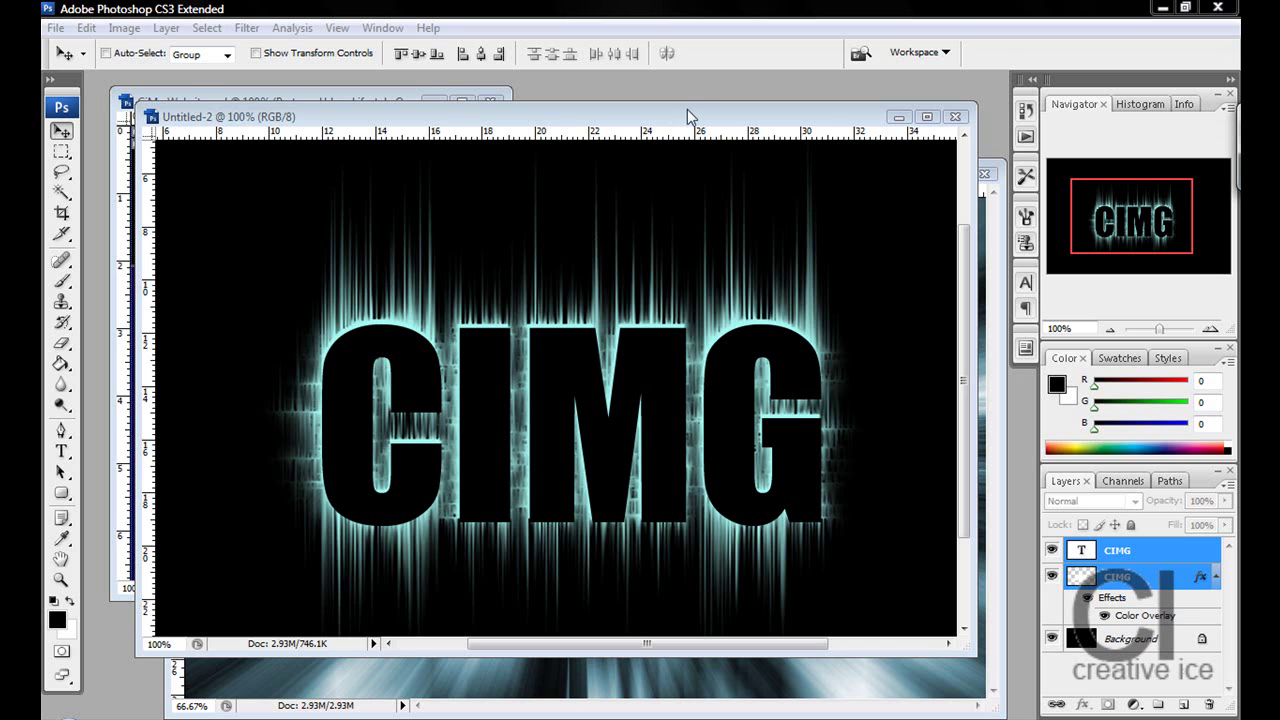
Step: Create a new 1200 × 800 pixel document
drag(687, 109, 688, 88)
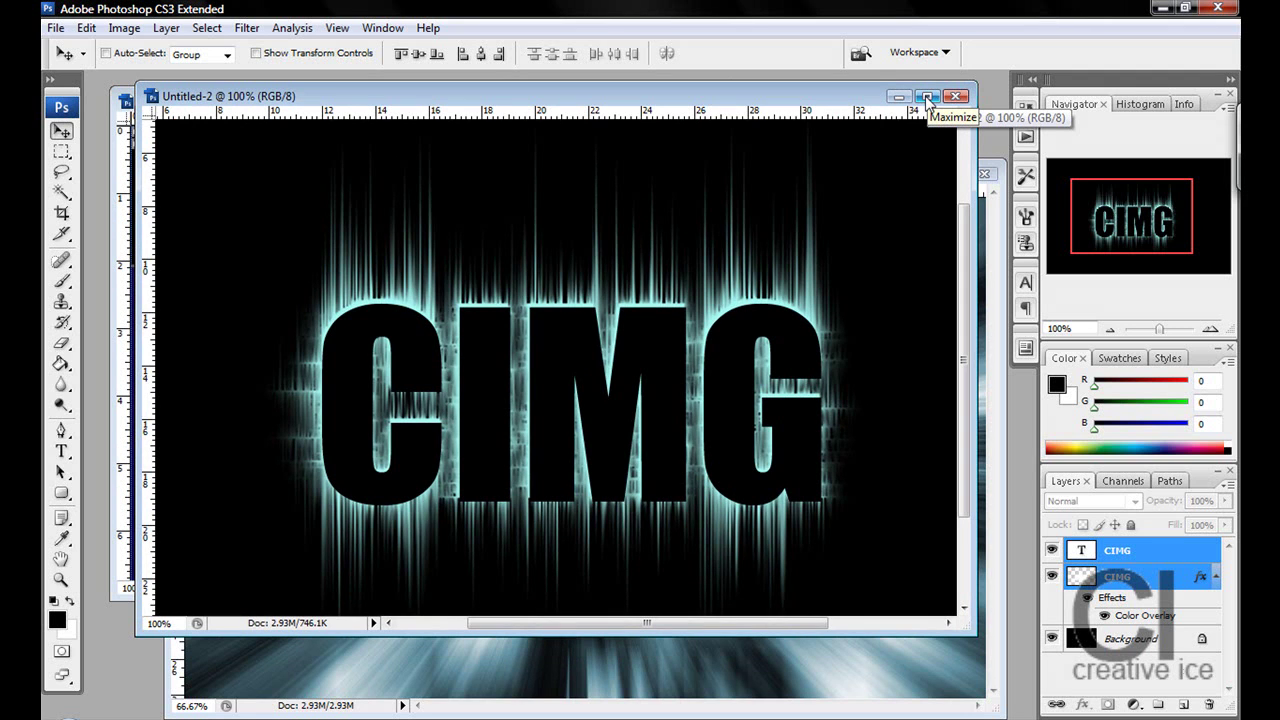
click(56, 30)
click(30, 46)
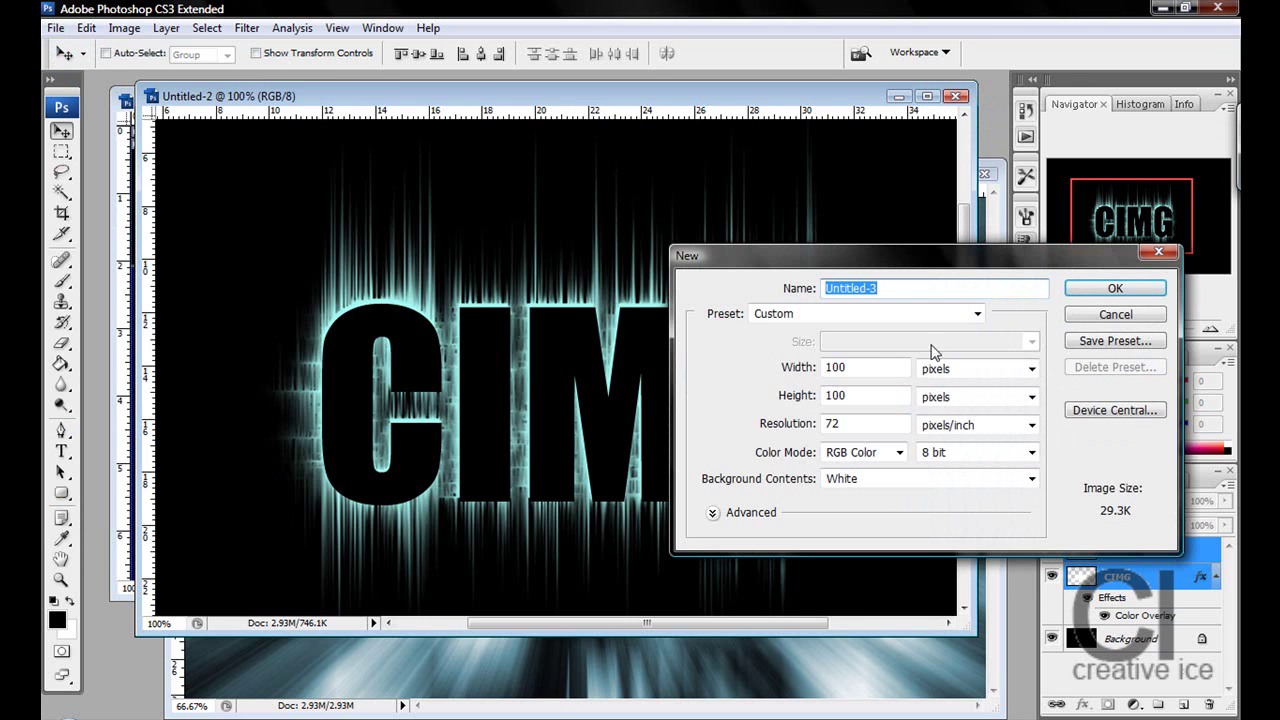
double_click(860, 370)
text(12)
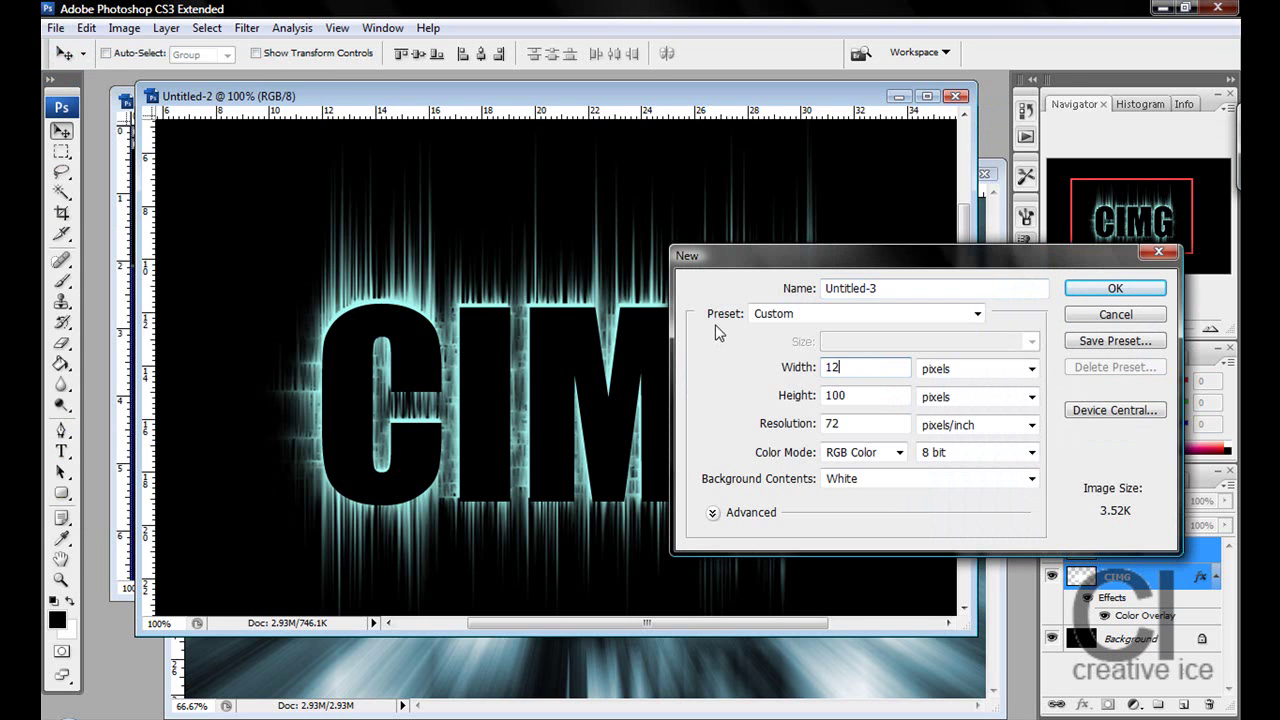
text(00)
key(Tab)
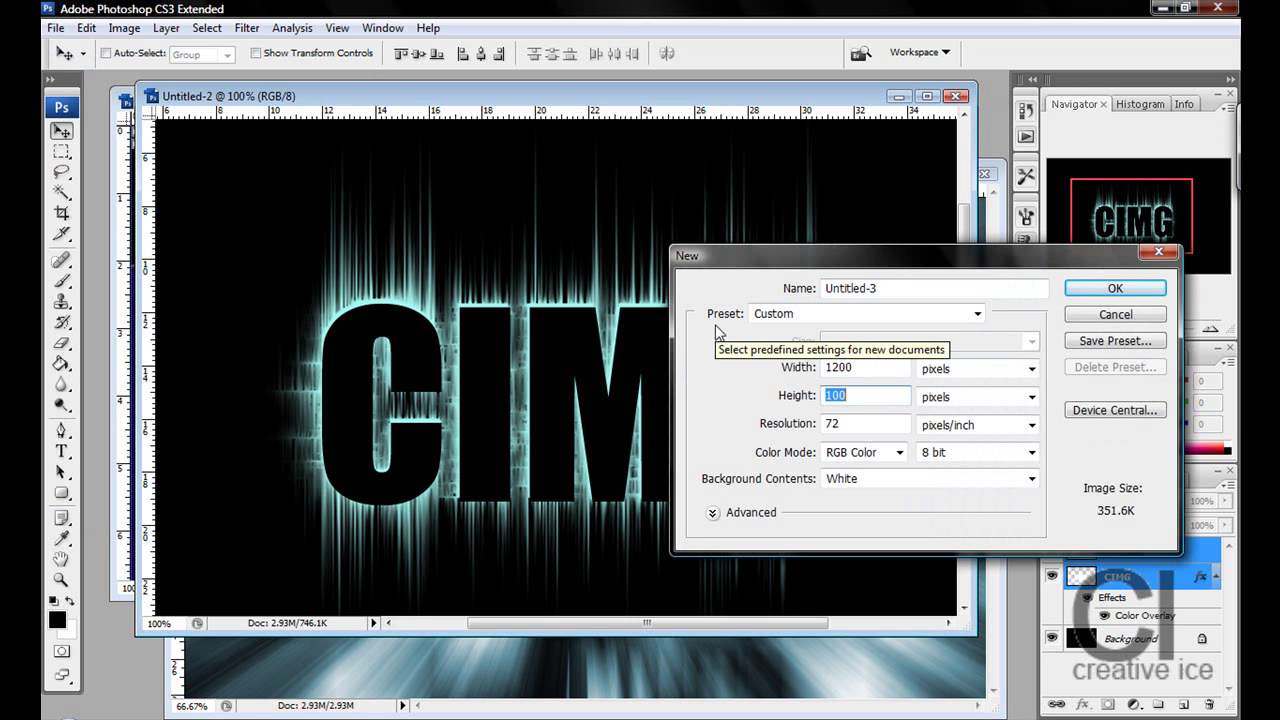
text(800)
key(Return)
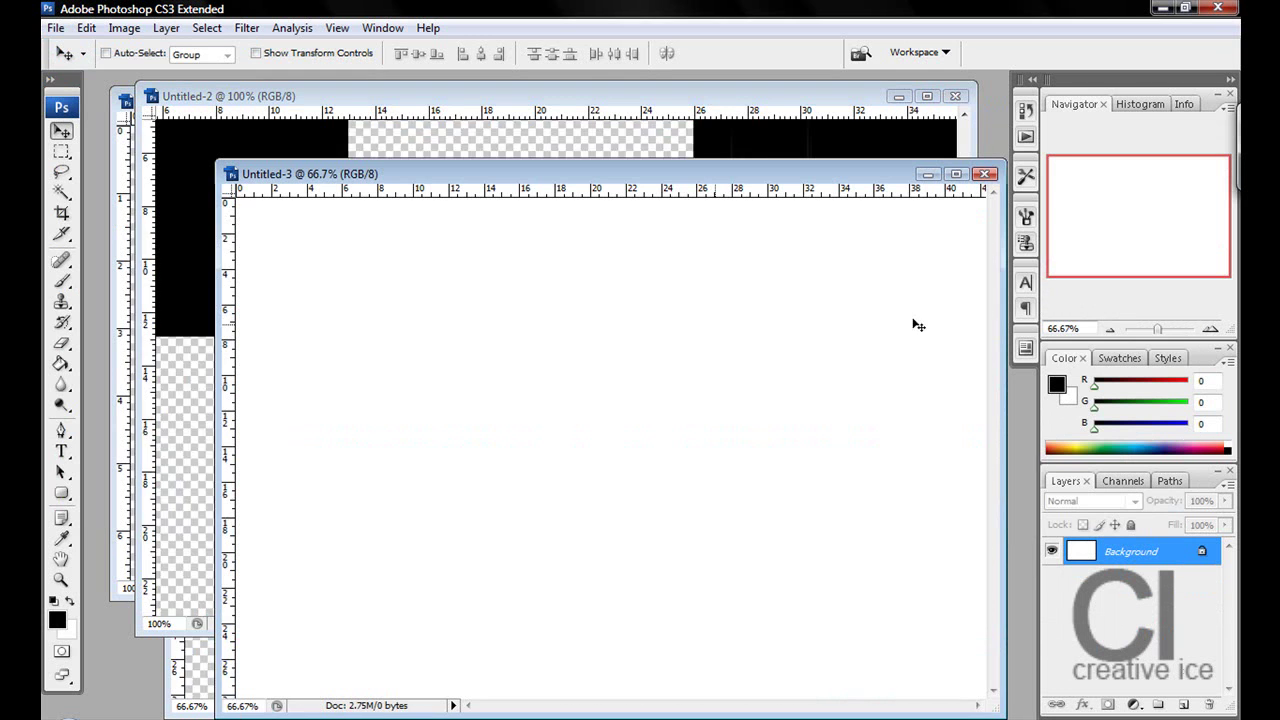
Step: Maximize the new document and fill its canvas with black using the Paint Bucket
click(963, 174)
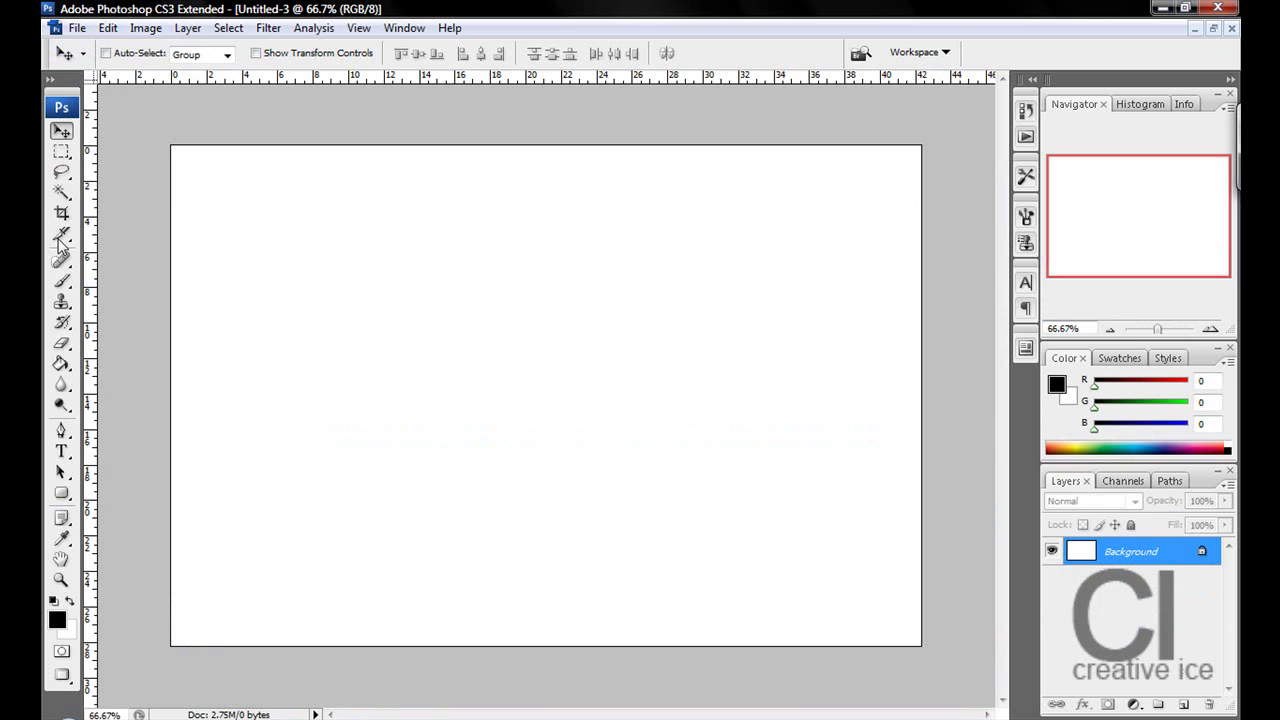
click(61, 365)
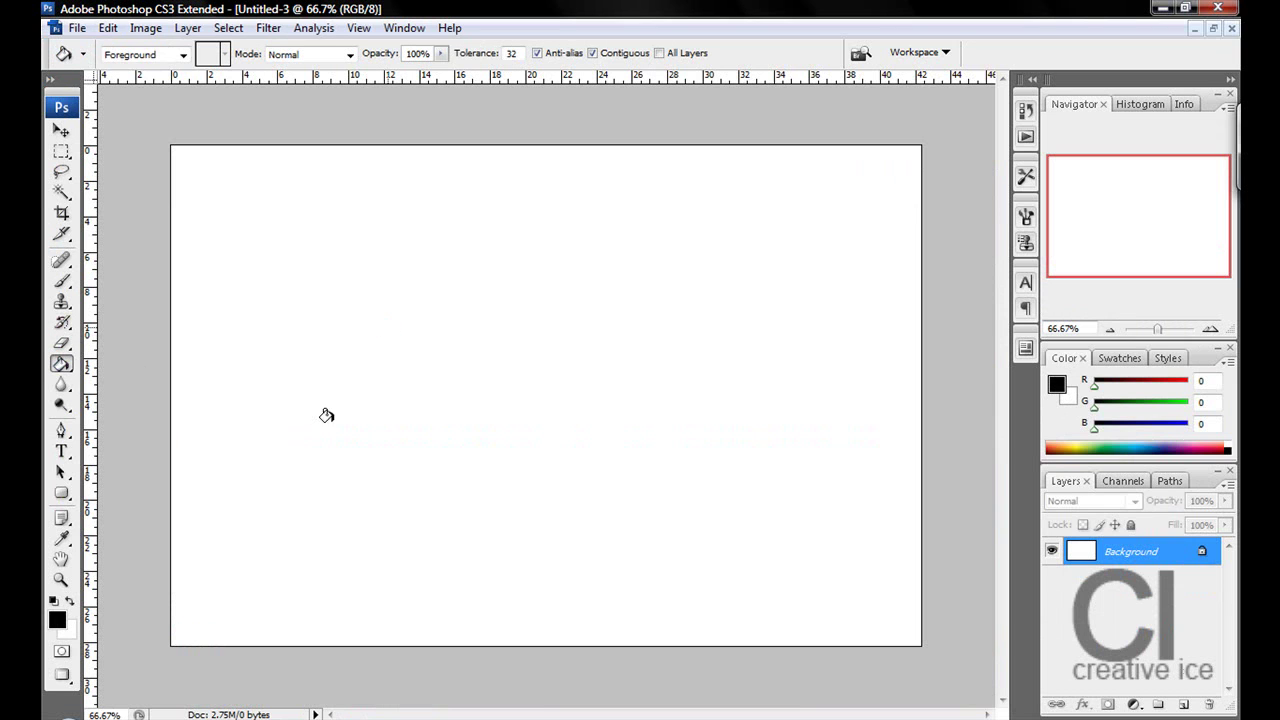
click(326, 416)
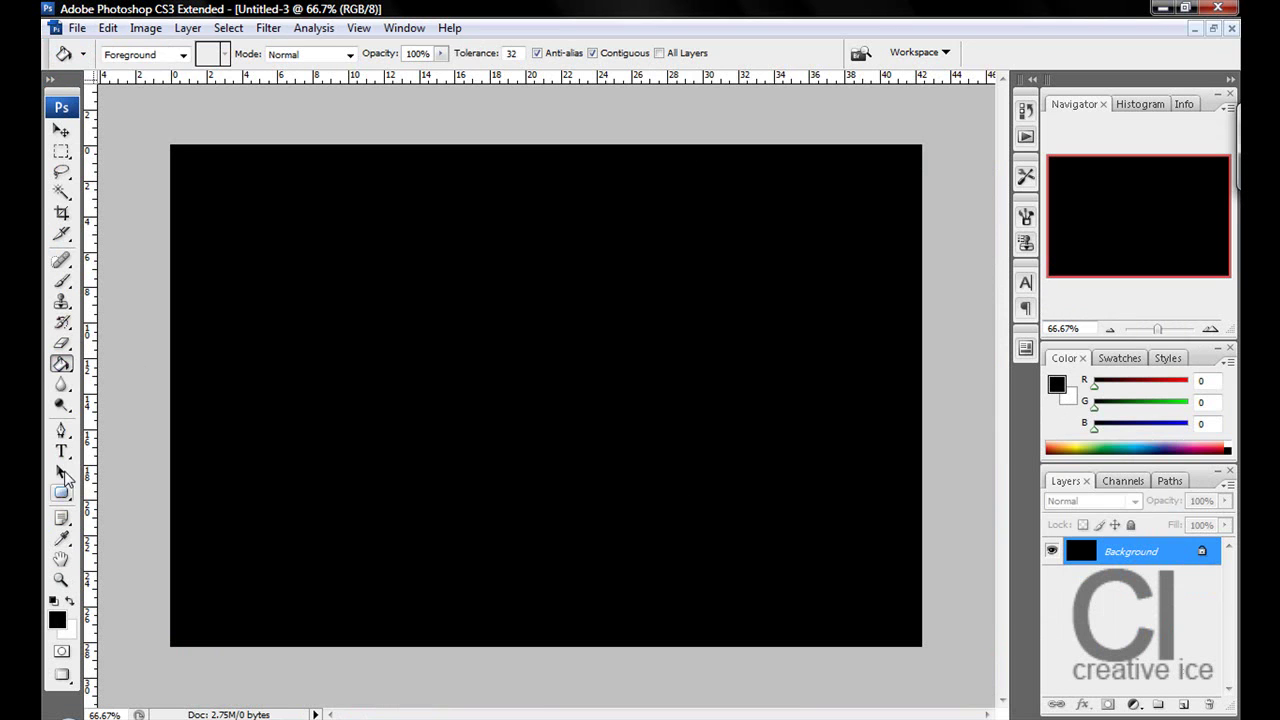
Step: Make white the foreground colour and type 'CIMG' on the canvas
click(71, 602)
click(60, 456)
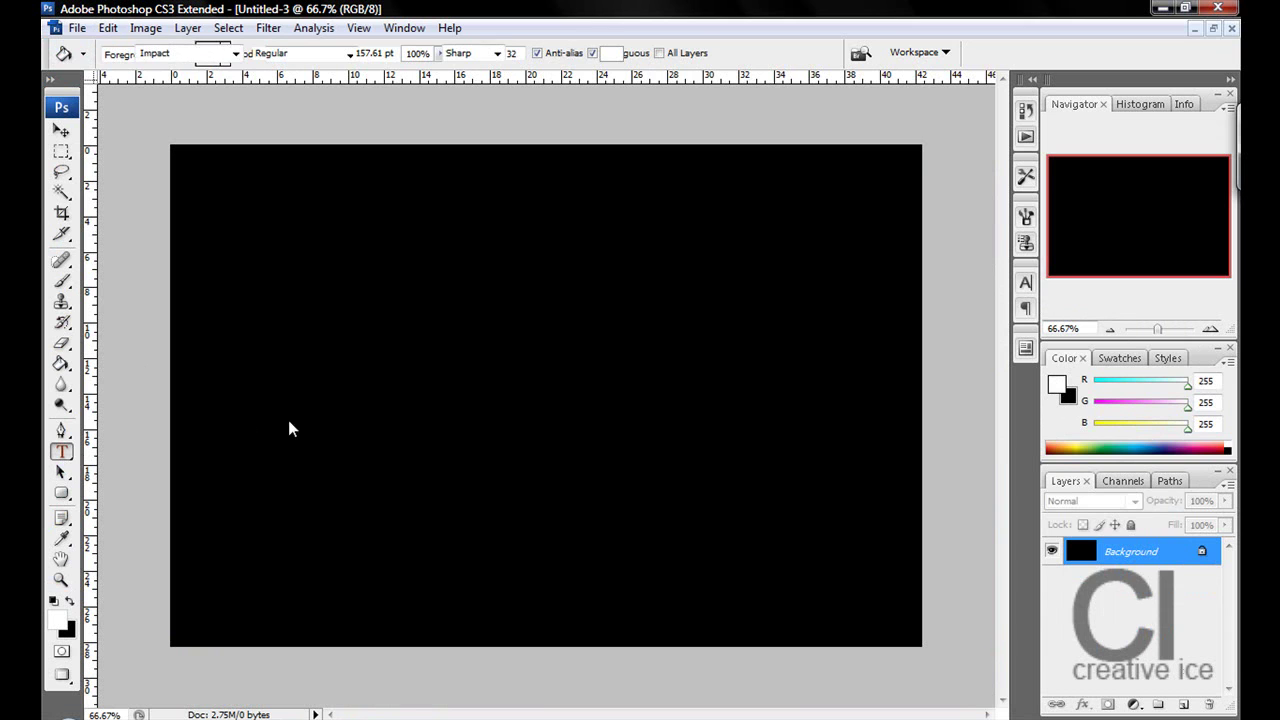
click(288, 420)
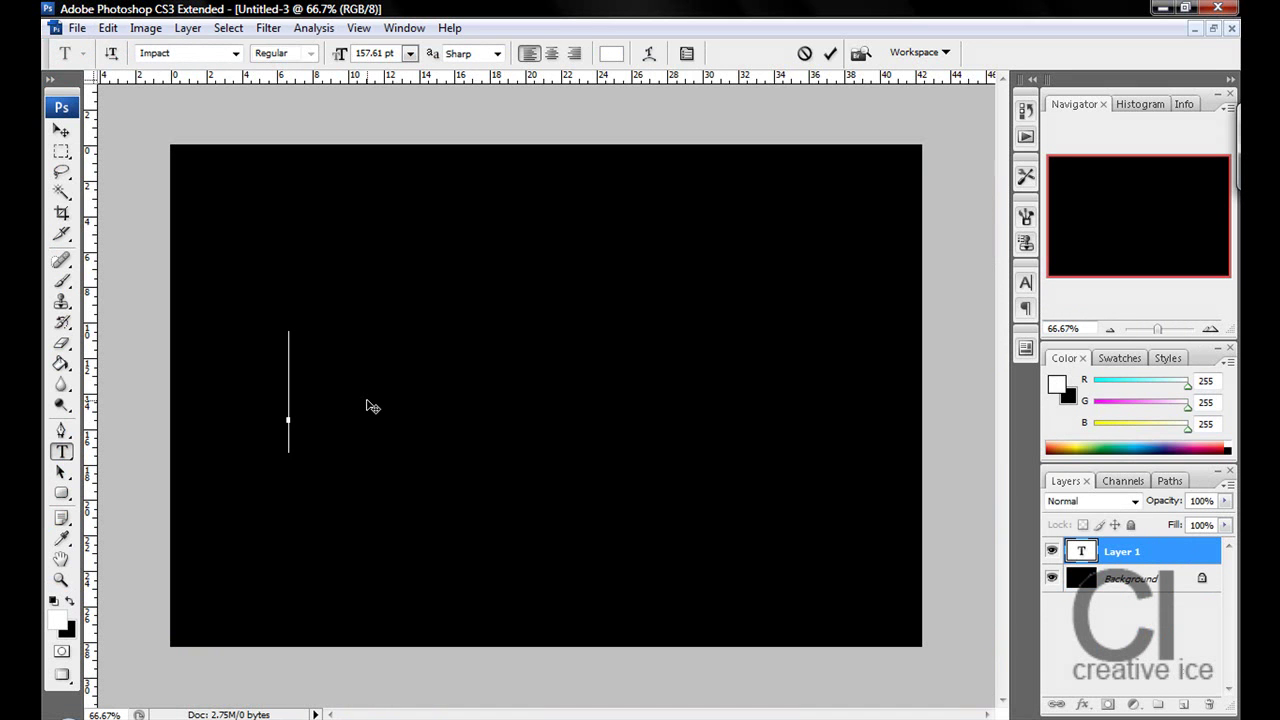
text(C)
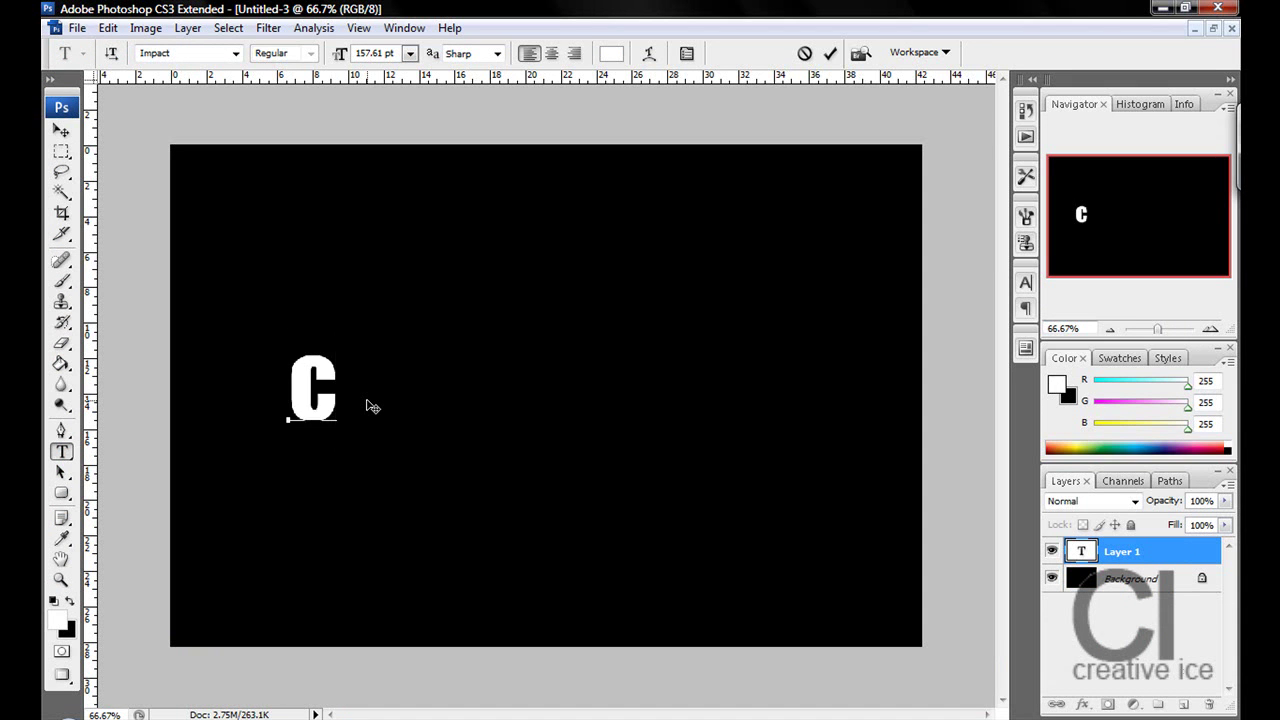
key(BackSpace)
text(CIMG)
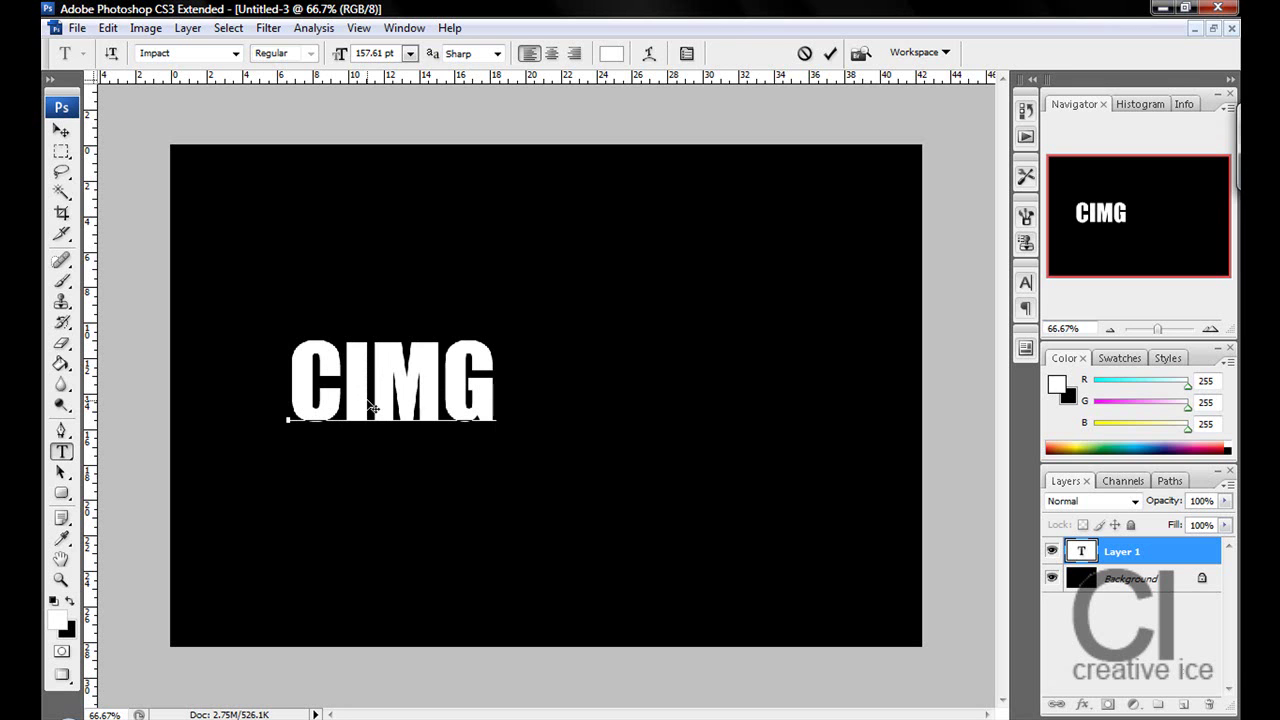
Step: Move the CIMG text toward the centre of the canvas
click(62, 135)
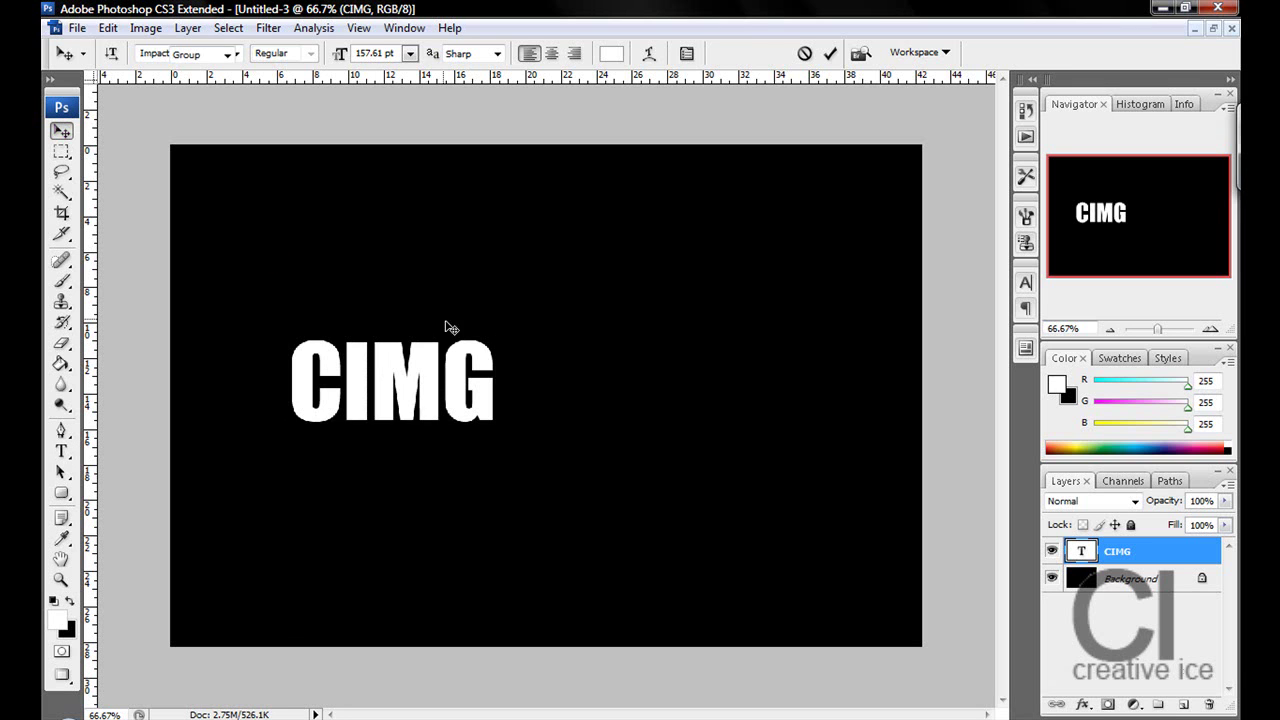
mouse_move(449, 329)
mouse_down()
mouse_move(616, 341)
mouse_move(584, 344)
mouse_up()
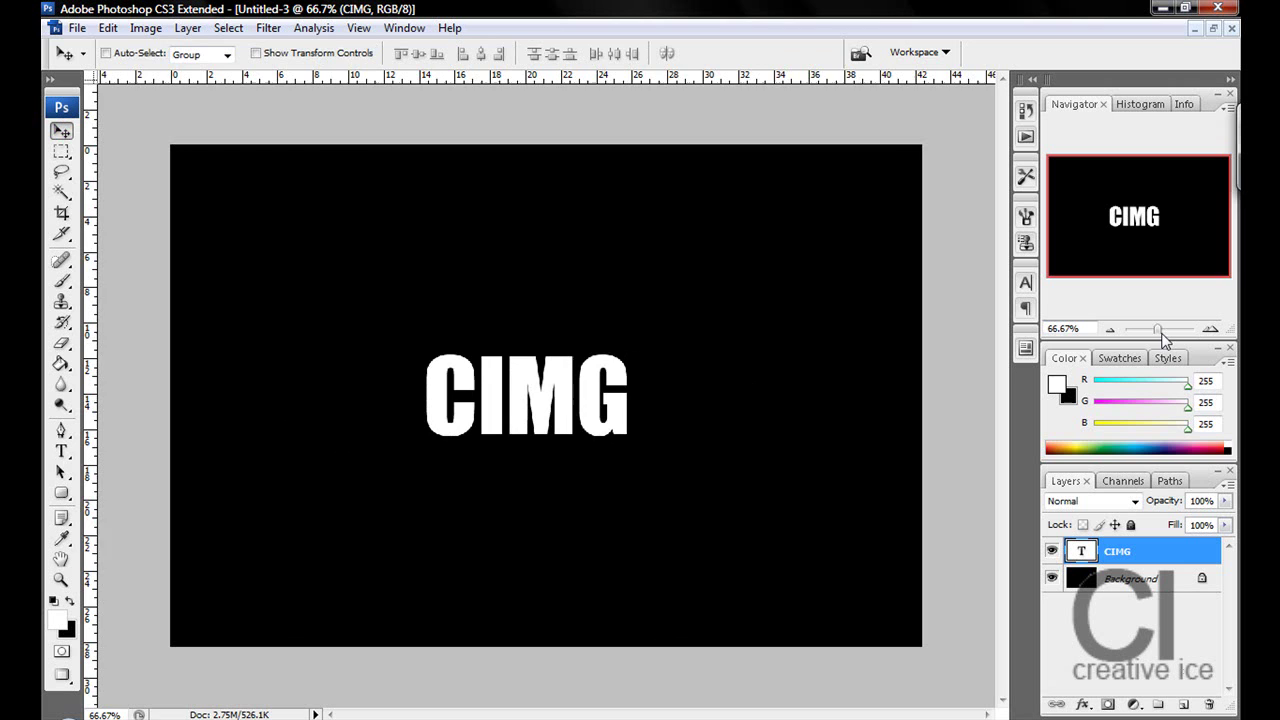
drag(1157, 329, 1162, 332)
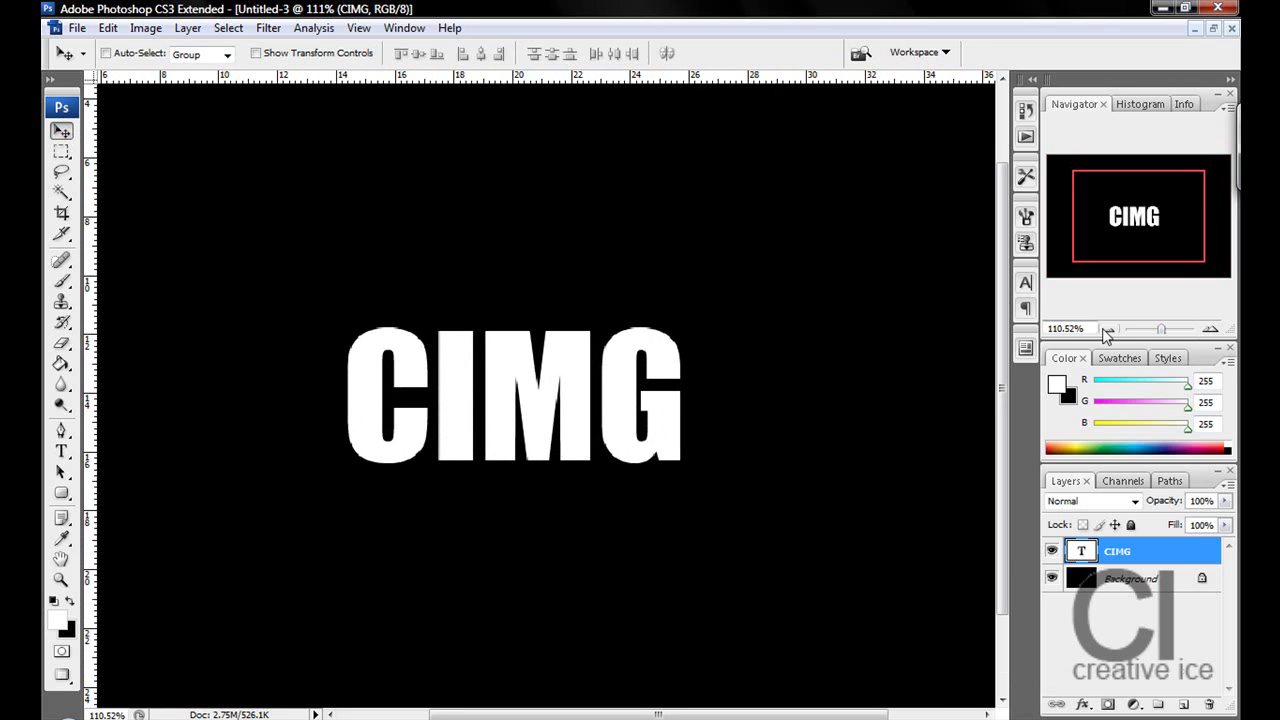
Step: Duplicate the CIMG layer, hide 'CIMG copy', and reselect the original CIMG layer
click(1109, 330)
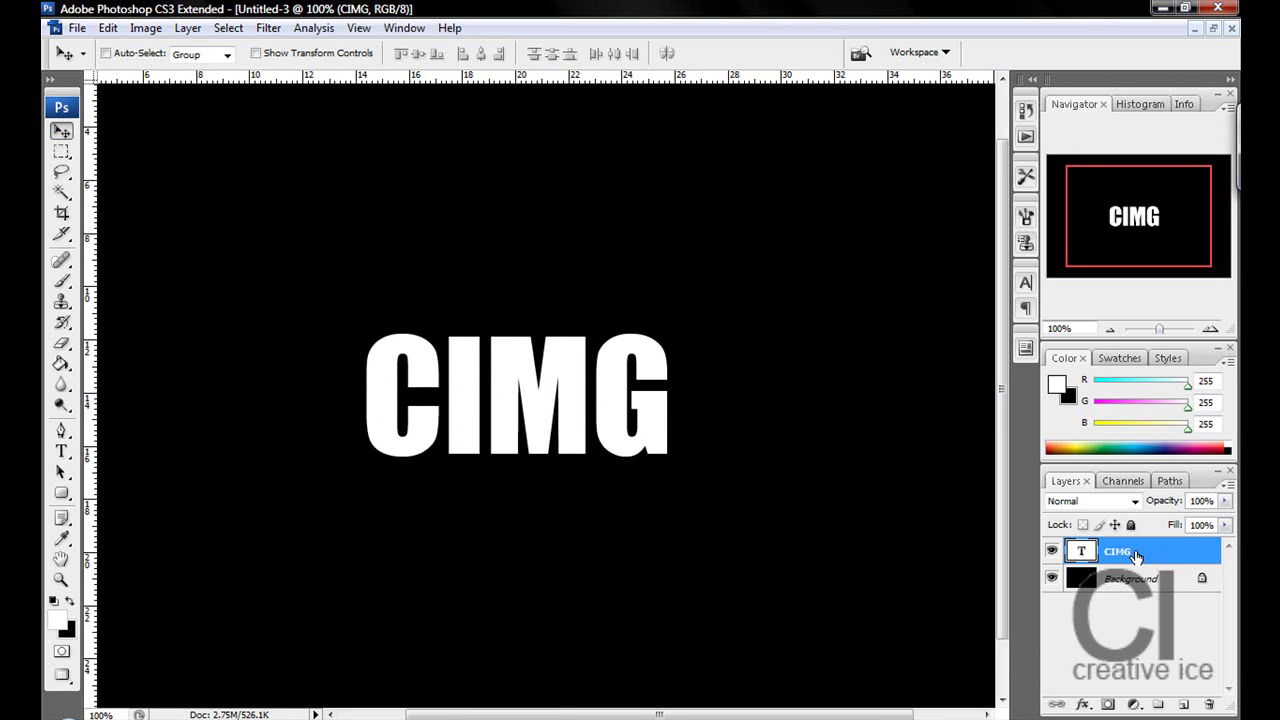
drag(1130, 556, 1180, 703)
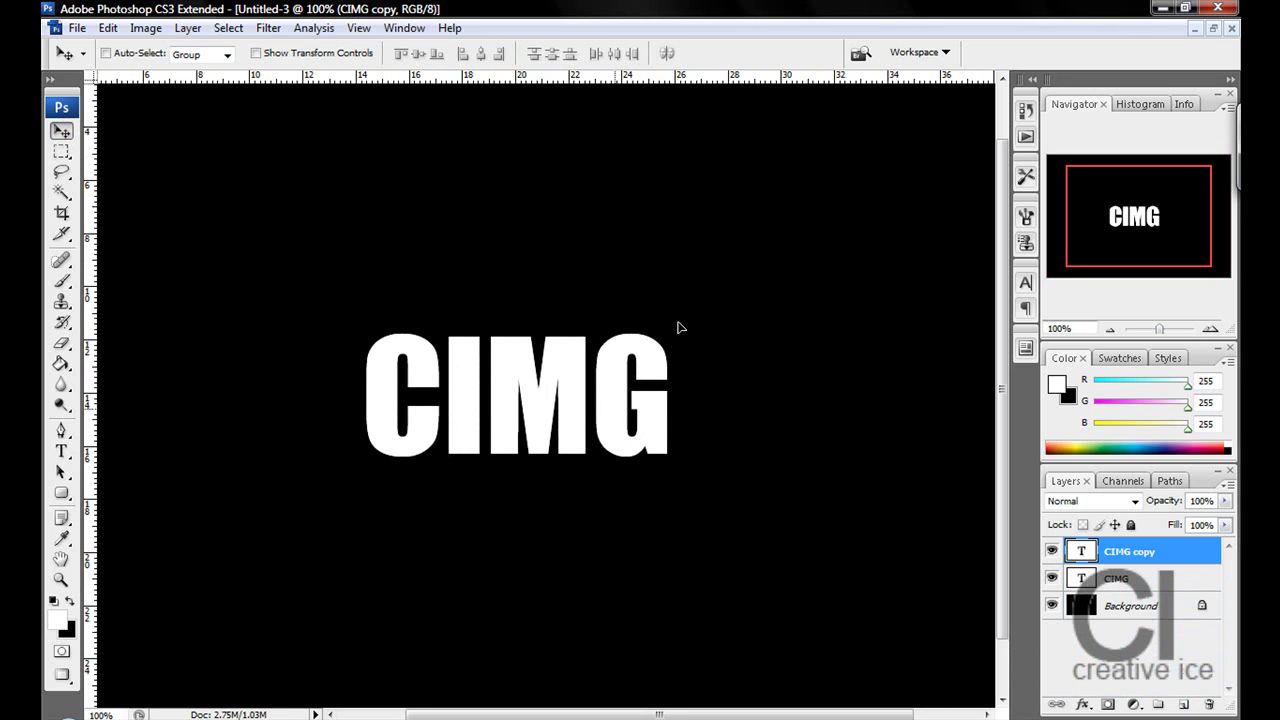
drag(678, 327, 828, 192)
key(ctrl+z)
click(1052, 552)
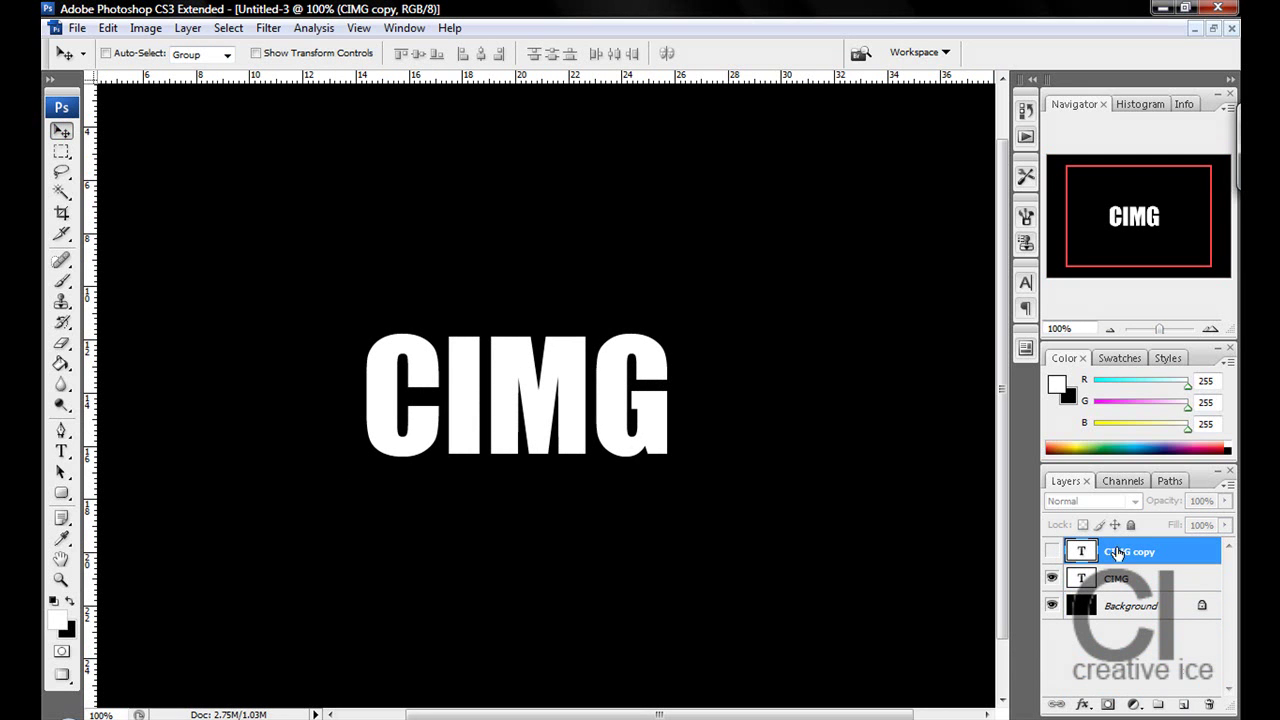
click(1136, 584)
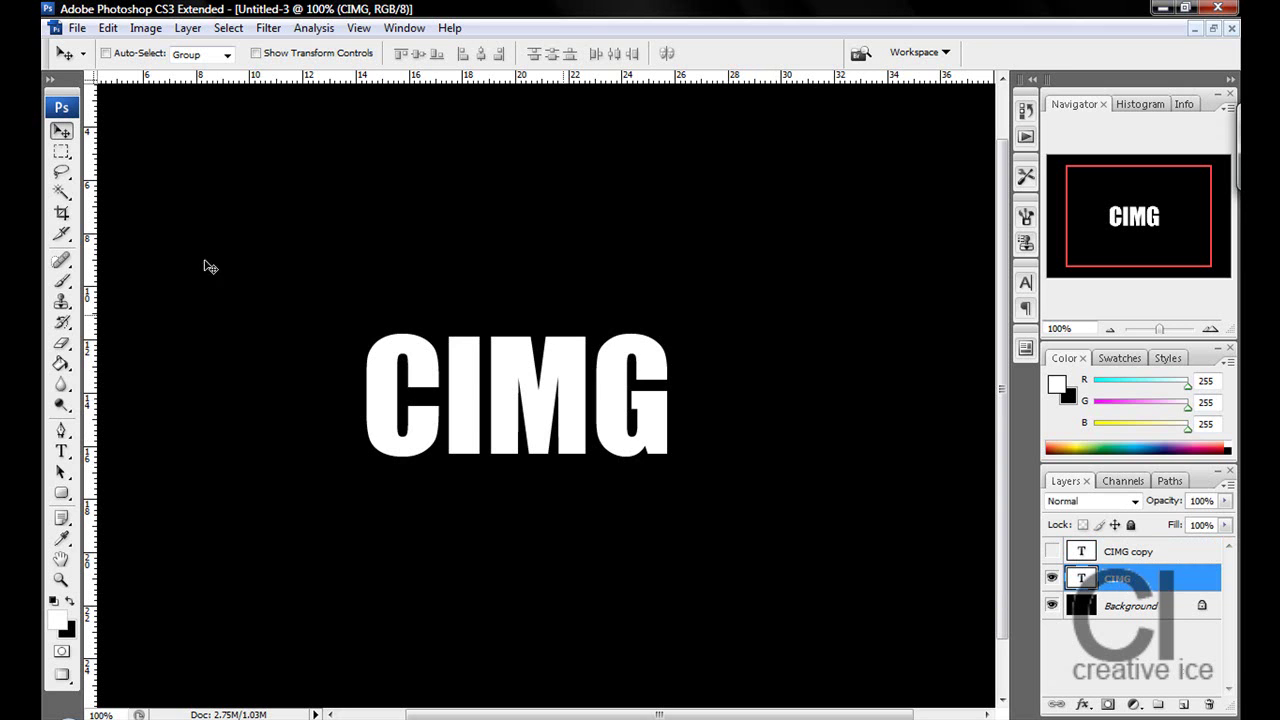
Step: Rasterize the CIMG type and apply the Wind filter from the right
click(266, 30)
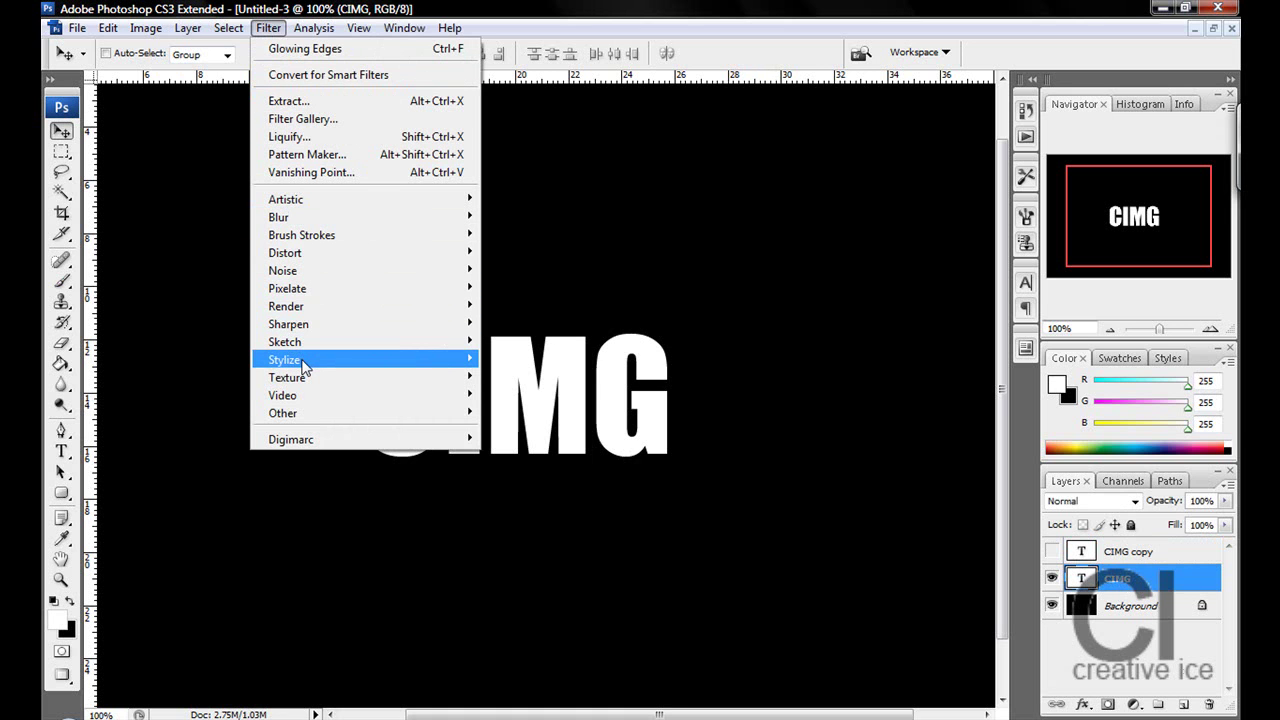
mouse_move(300, 359)
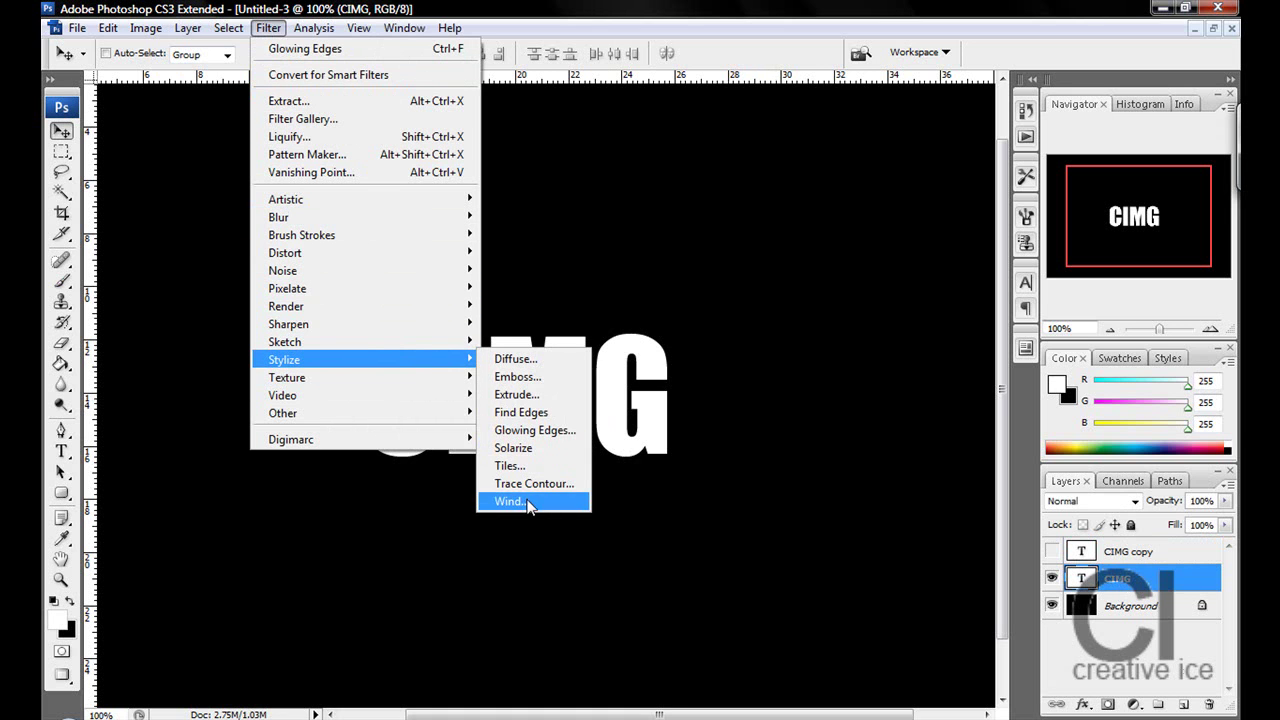
click(525, 501)
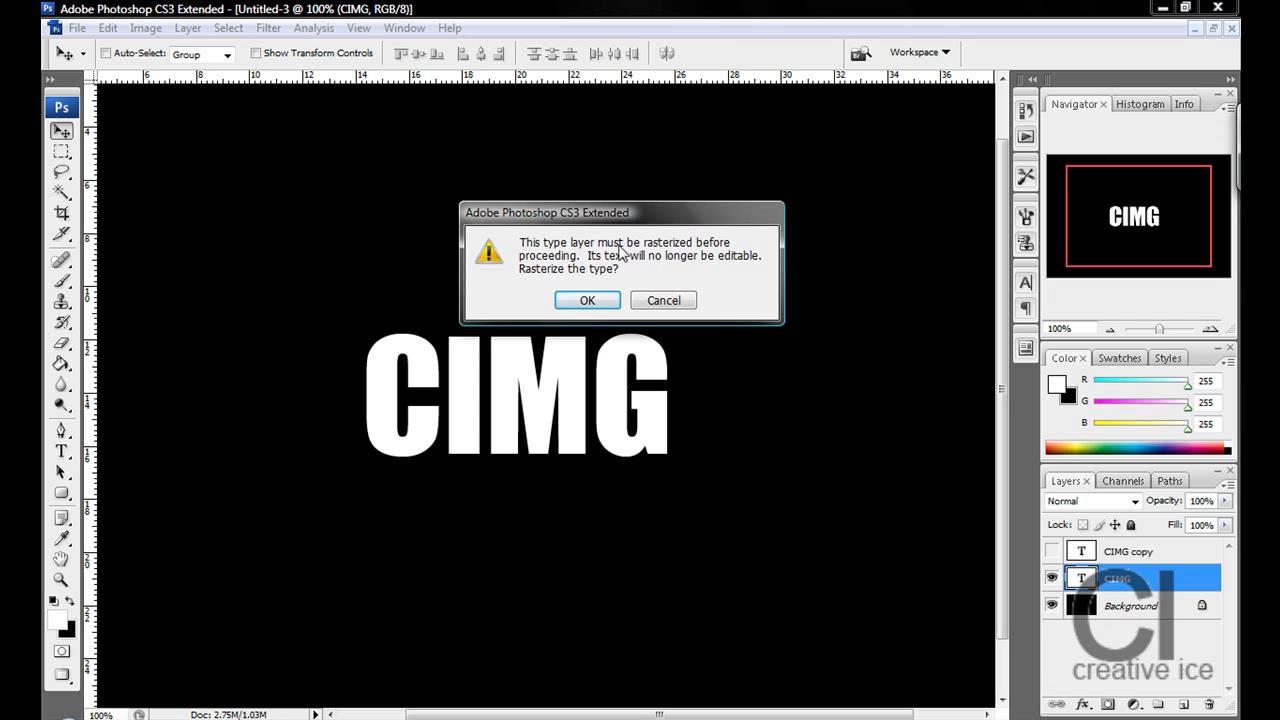
click(598, 300)
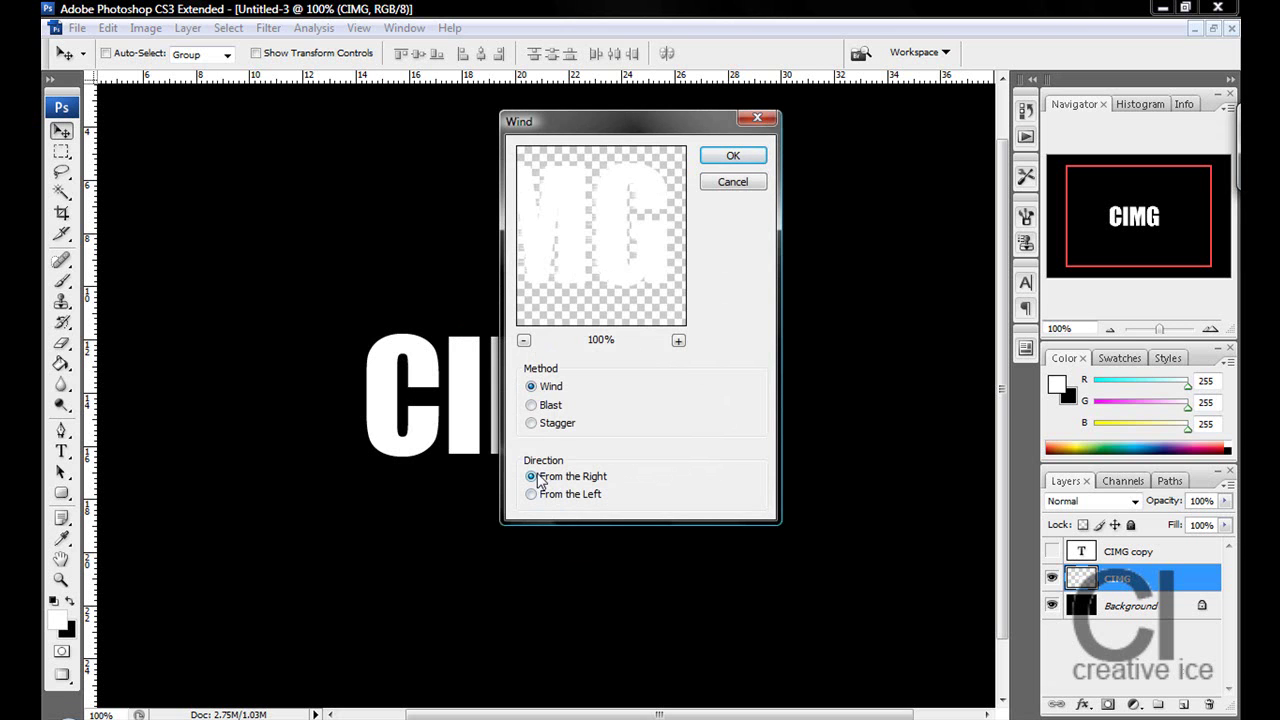
click(740, 153)
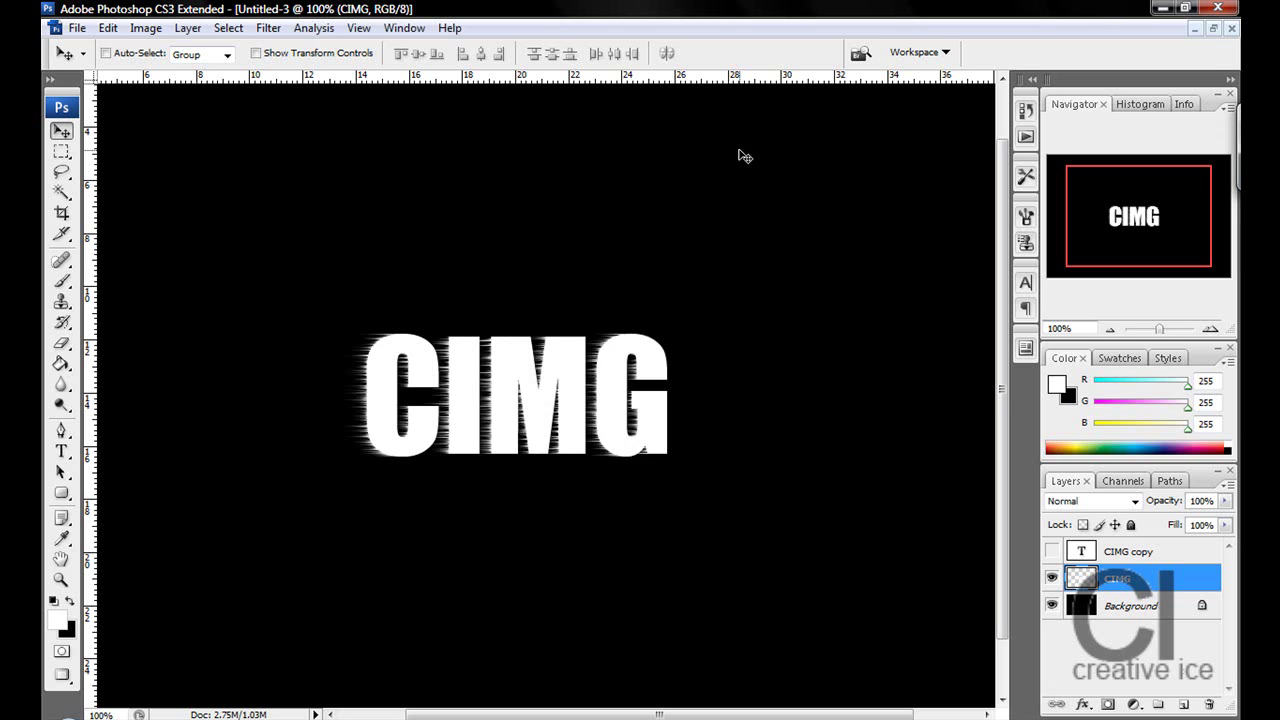
Step: Apply the Wind filter again, this time blowing from the left
click(268, 28)
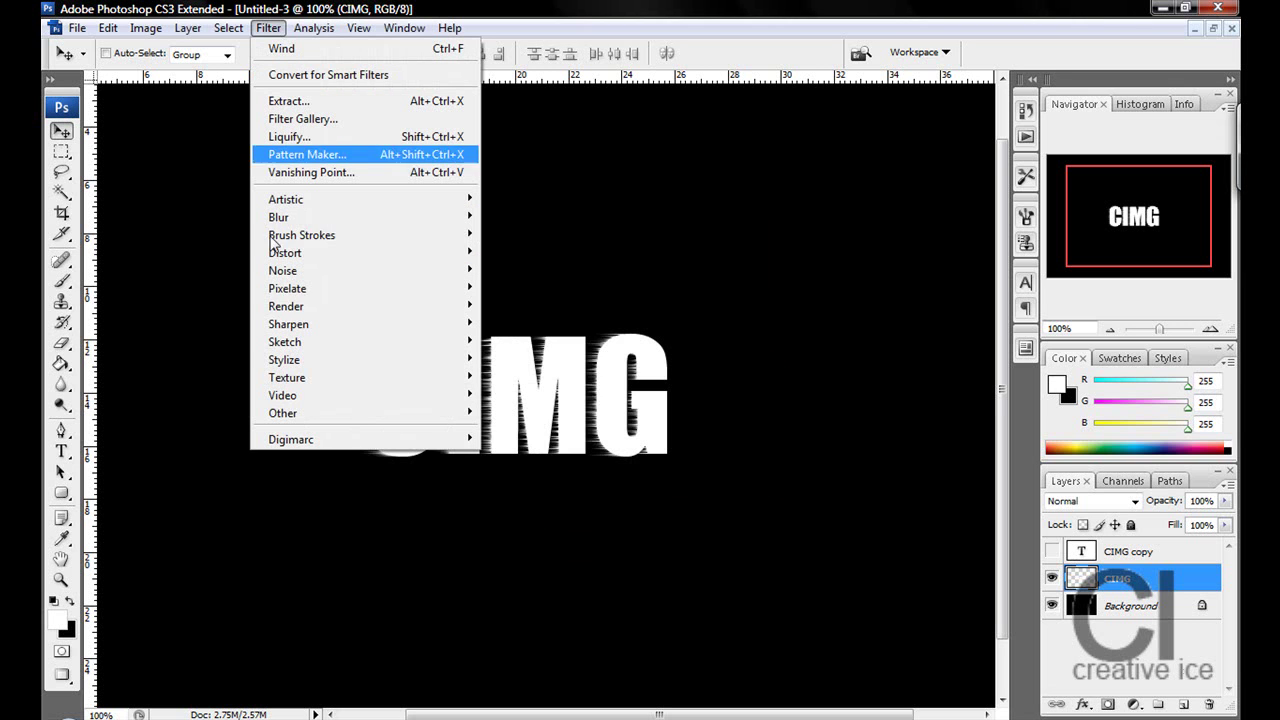
mouse_move(284, 359)
click(518, 500)
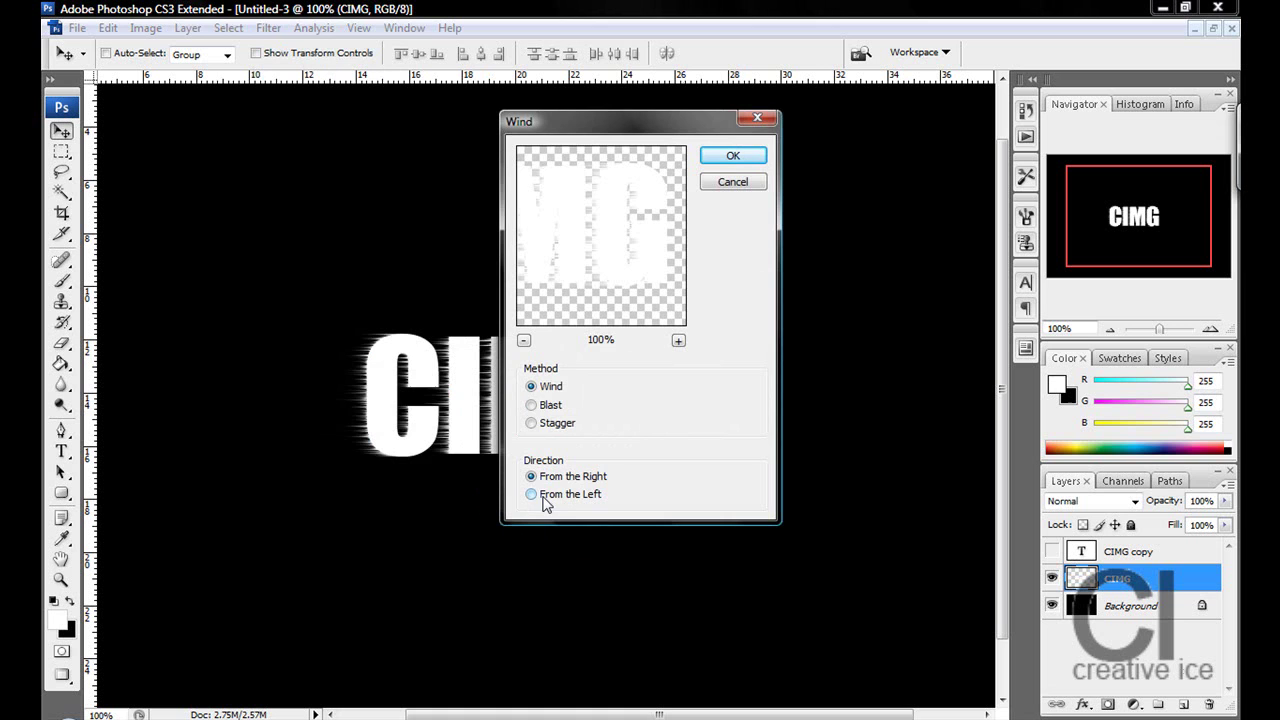
click(544, 497)
click(735, 158)
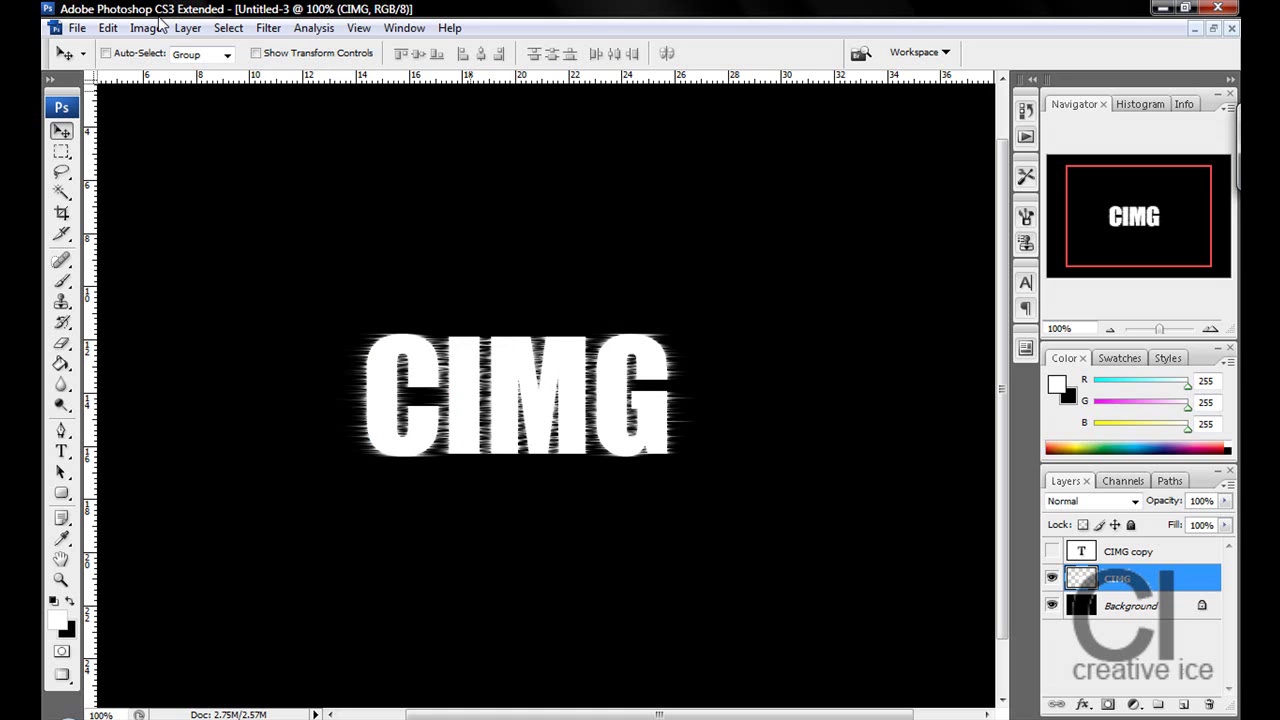
Step: Rotate the text layer 90° clockwise and apply Wind from the right twice
click(112, 34)
mouse_move(137, 358)
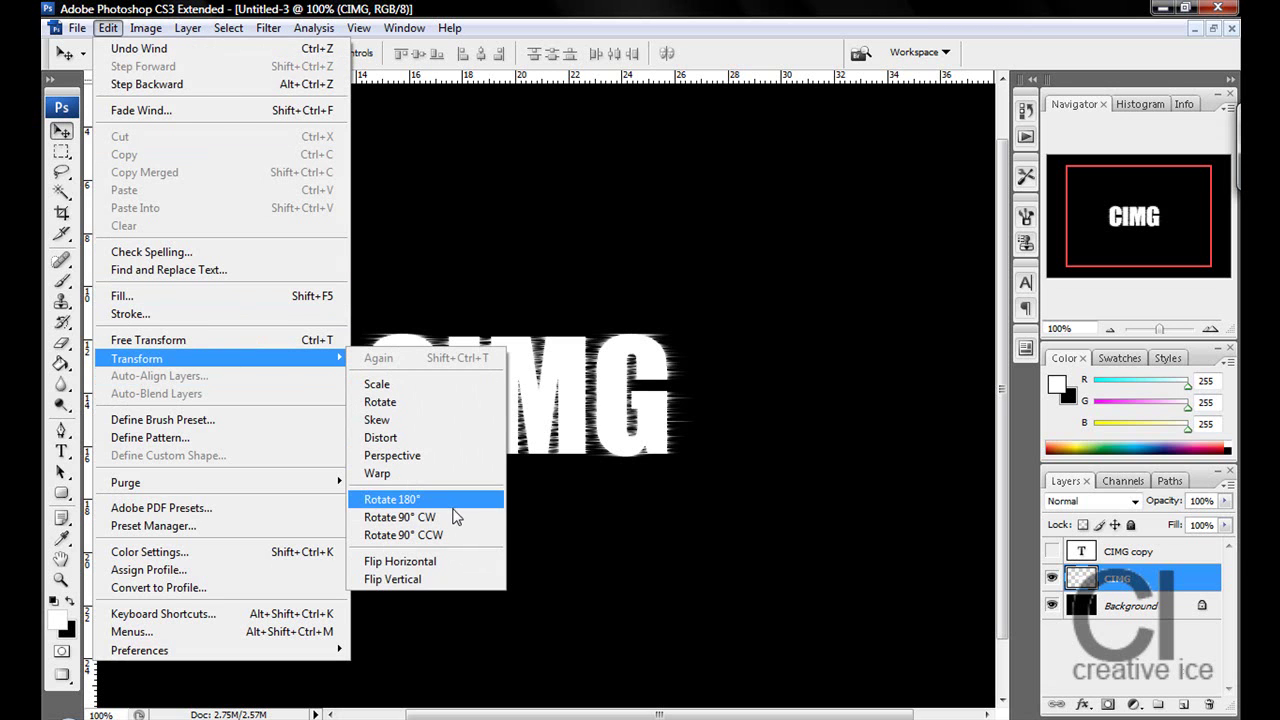
click(455, 517)
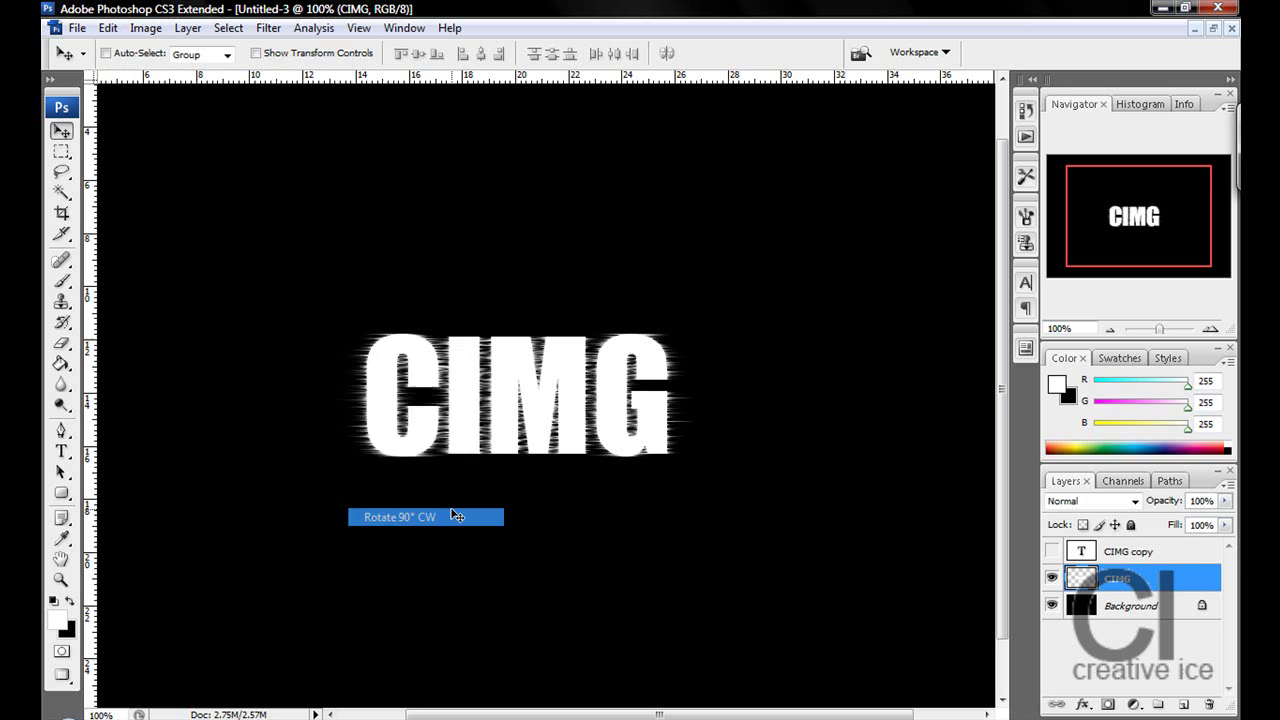
click(268, 28)
mouse_move(285, 359)
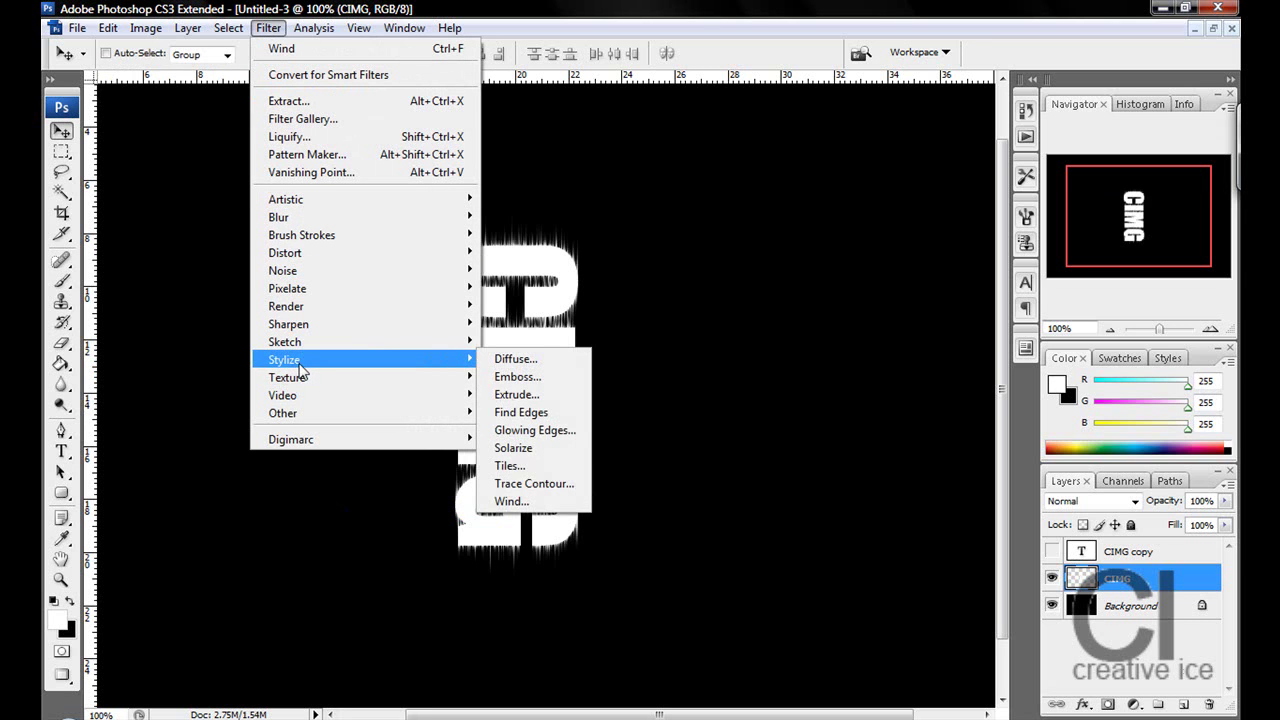
click(530, 502)
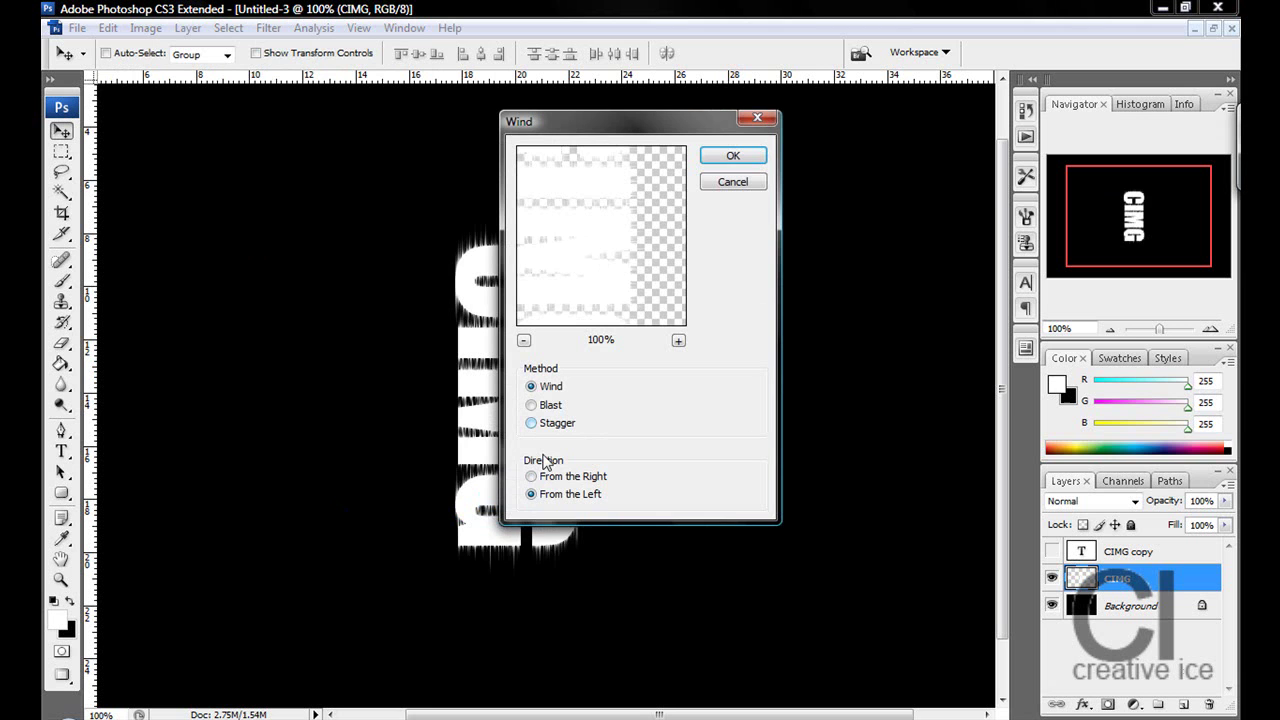
click(544, 484)
click(733, 157)
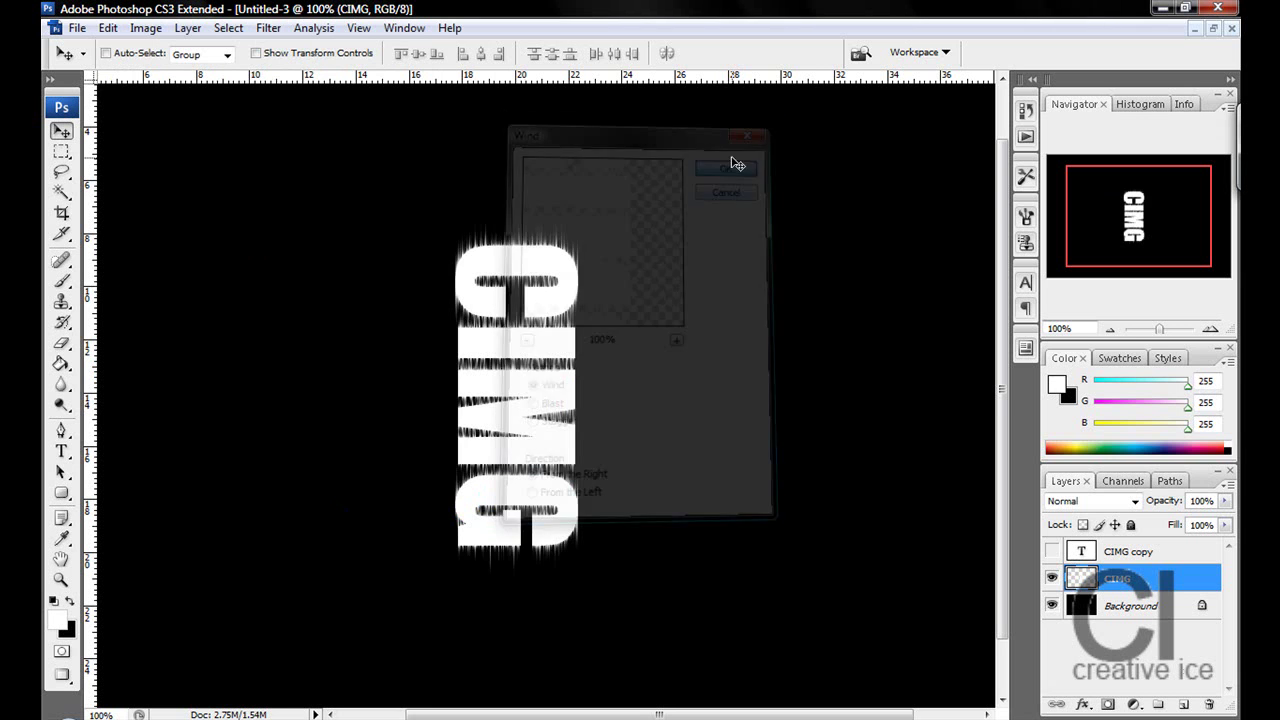
click(268, 28)
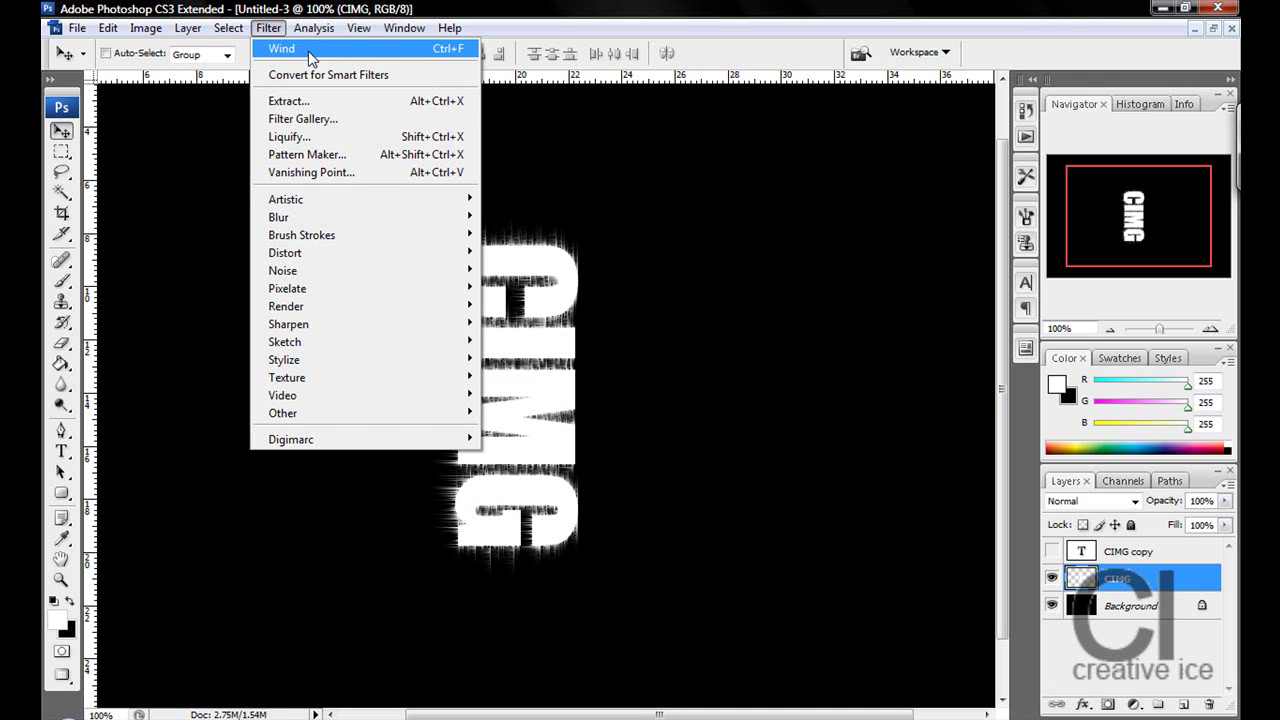
click(310, 59)
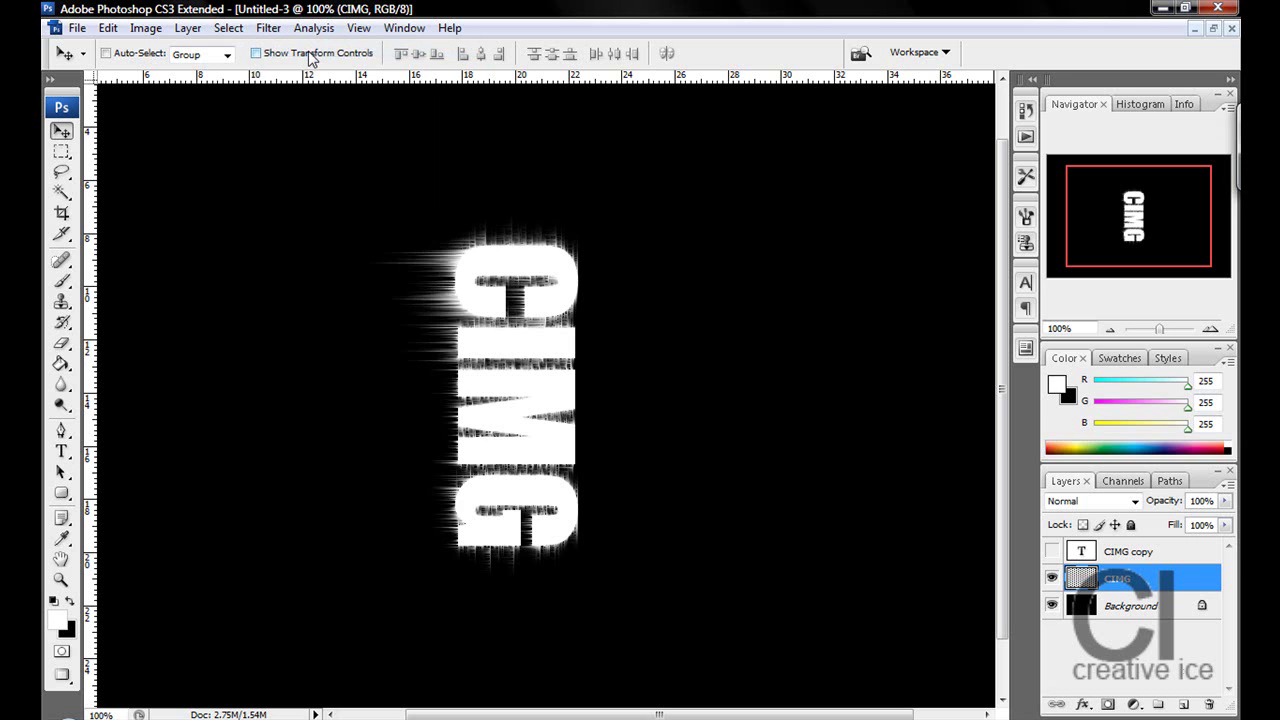
Step: Apply Wind from the left three times, then rotate the text back upright
click(279, 30)
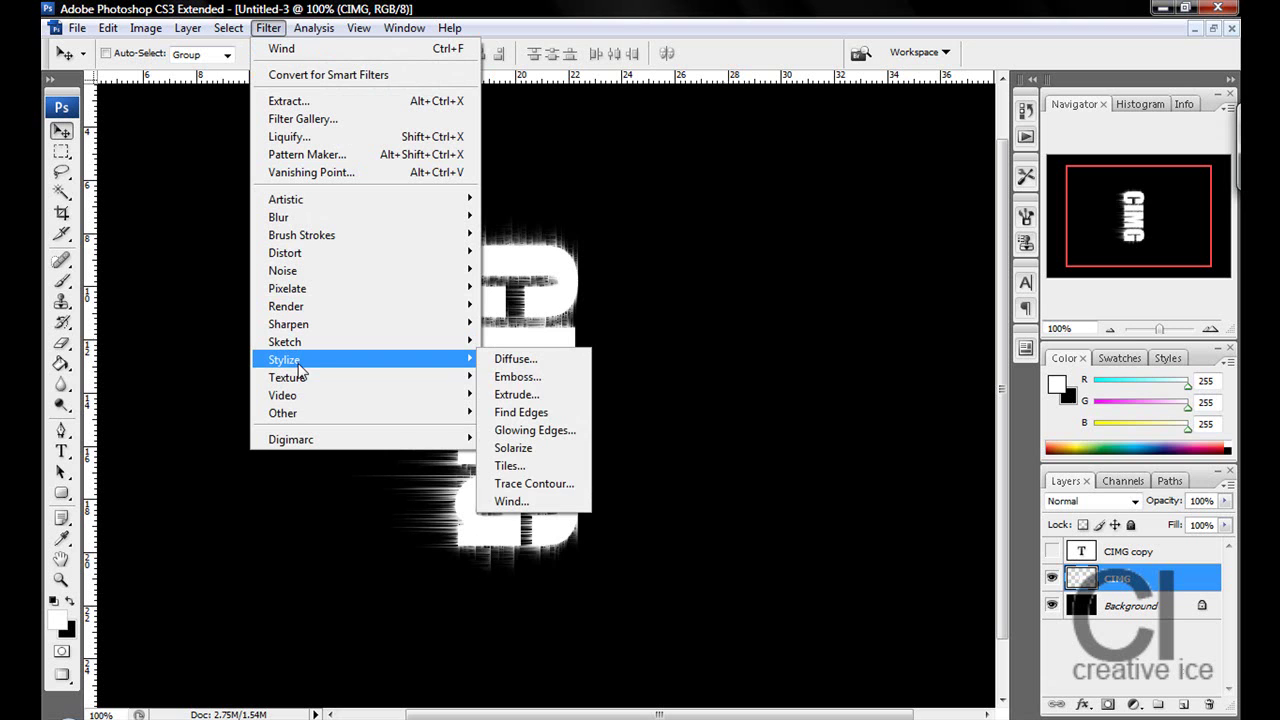
mouse_move(284, 359)
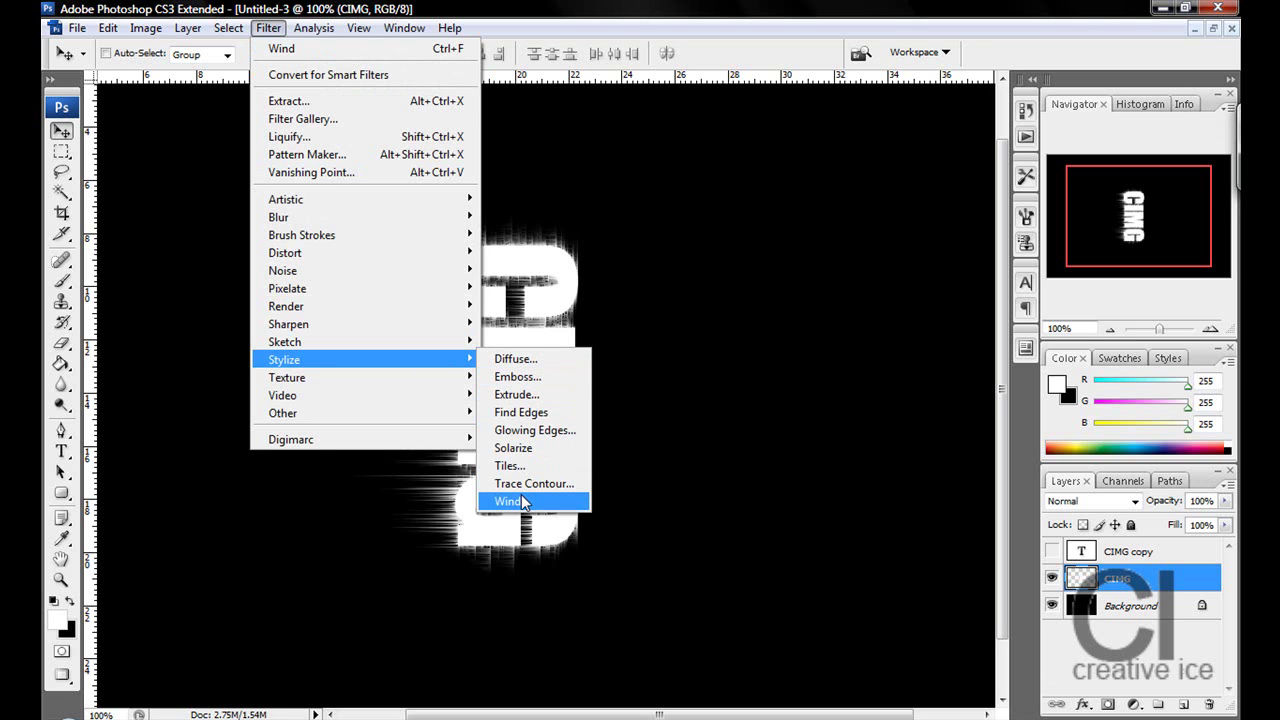
click(521, 500)
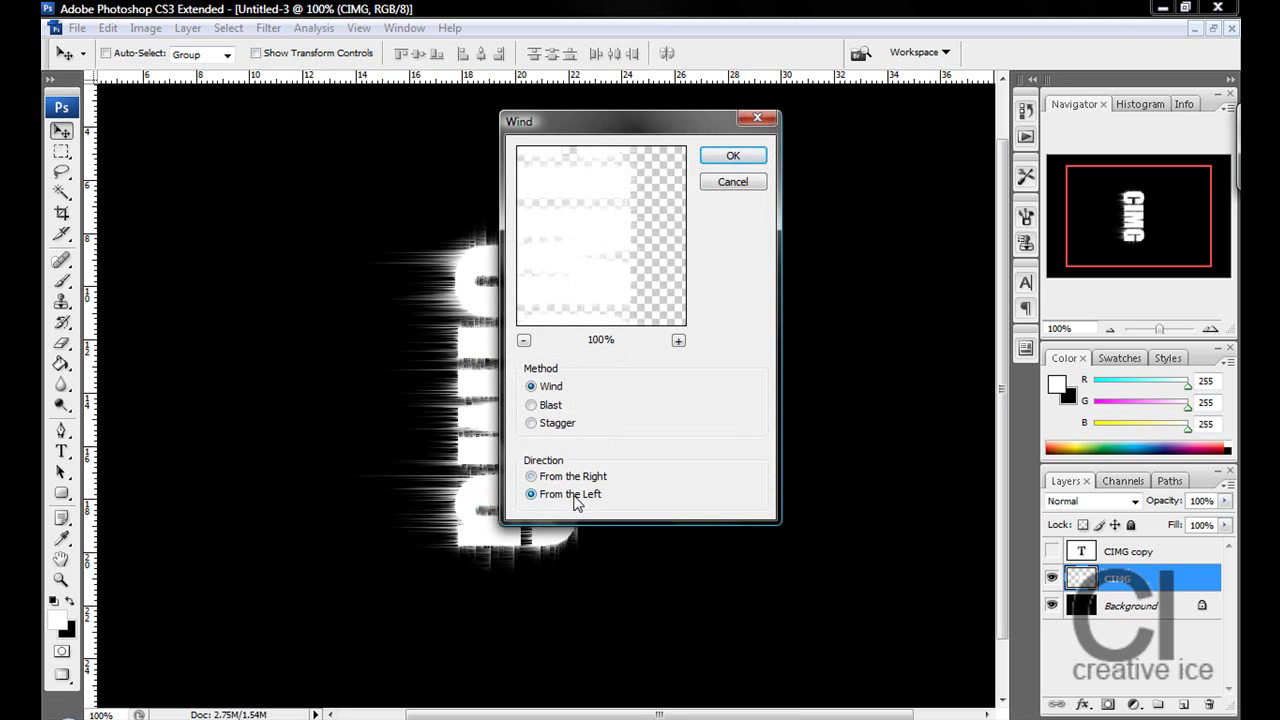
click(728, 157)
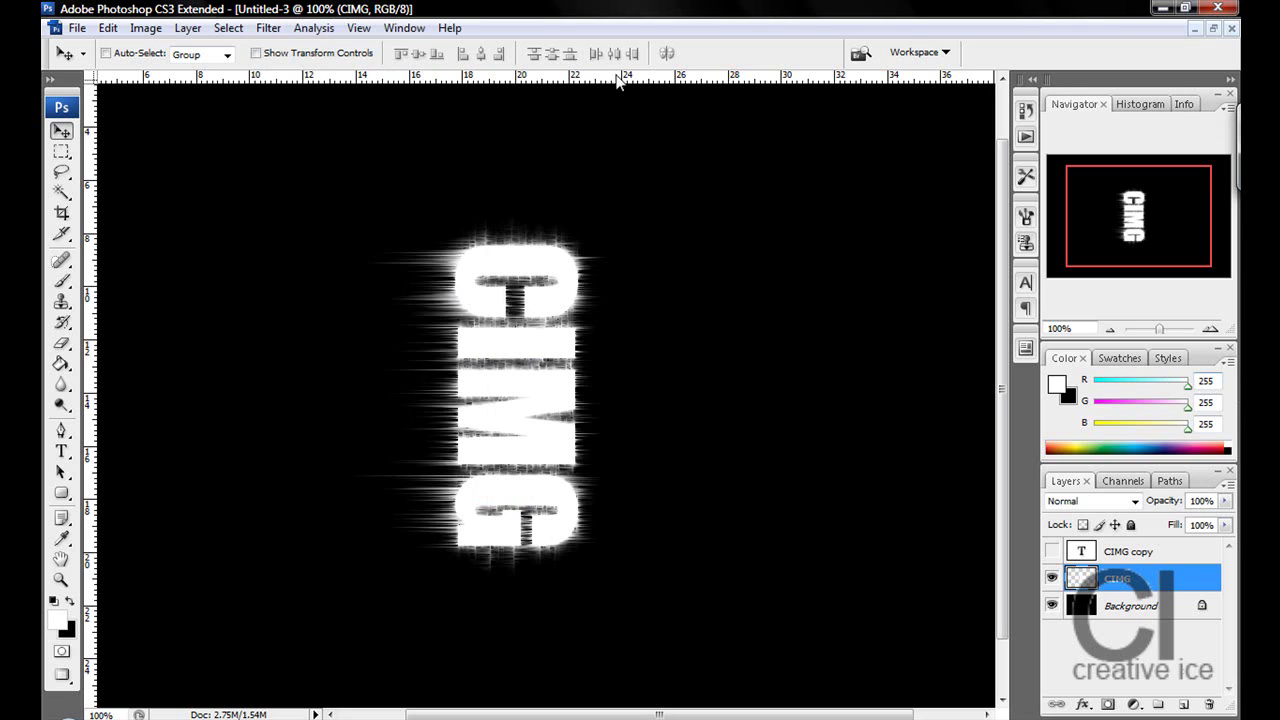
click(268, 28)
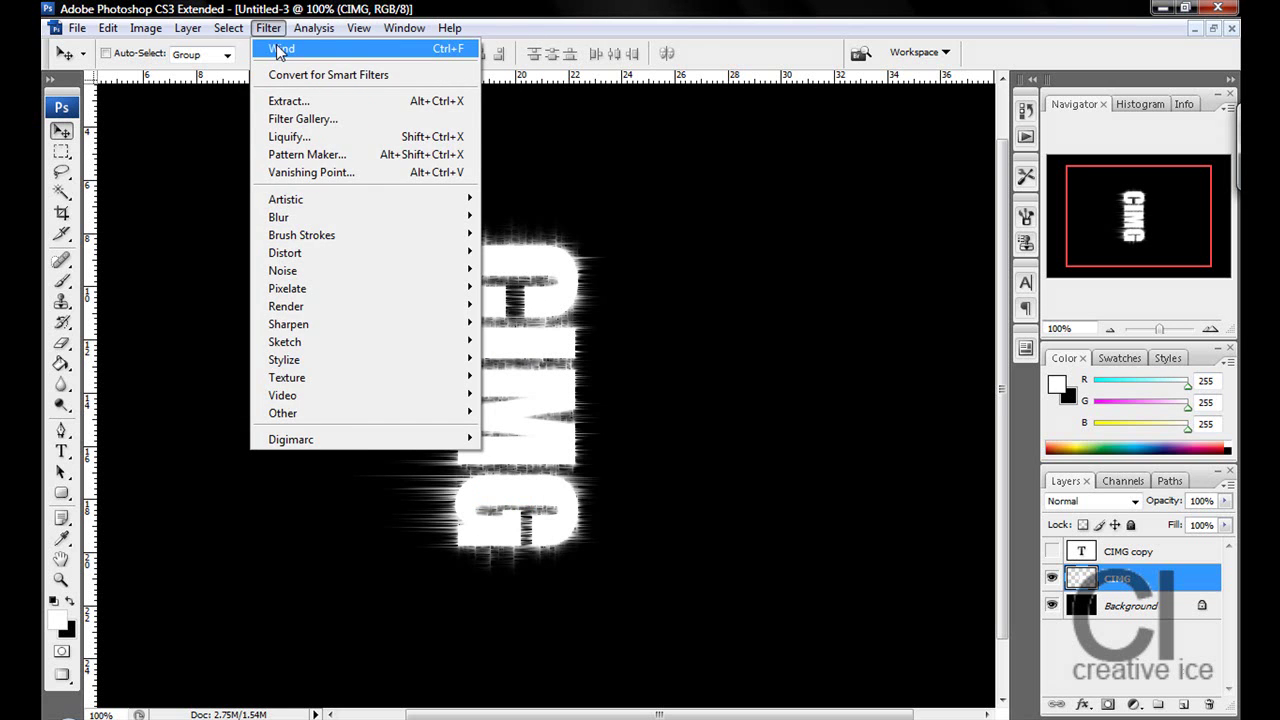
click(276, 44)
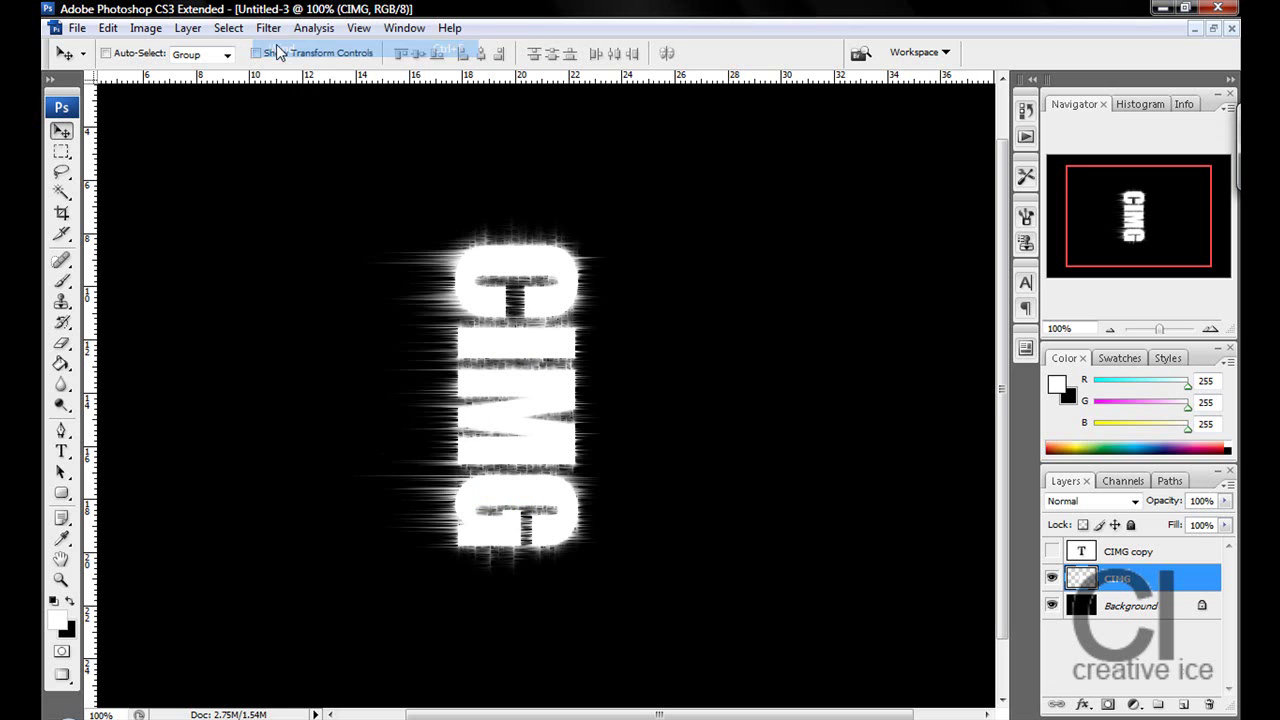
click(106, 30)
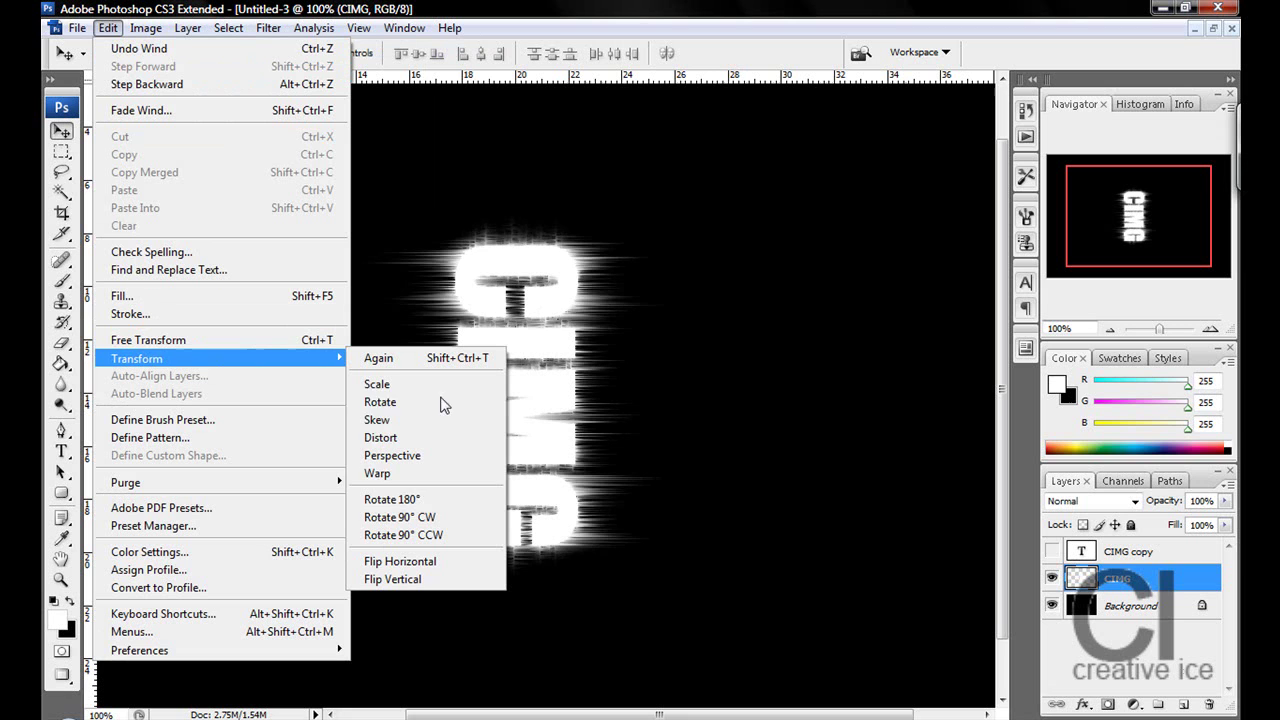
mouse_move(220, 358)
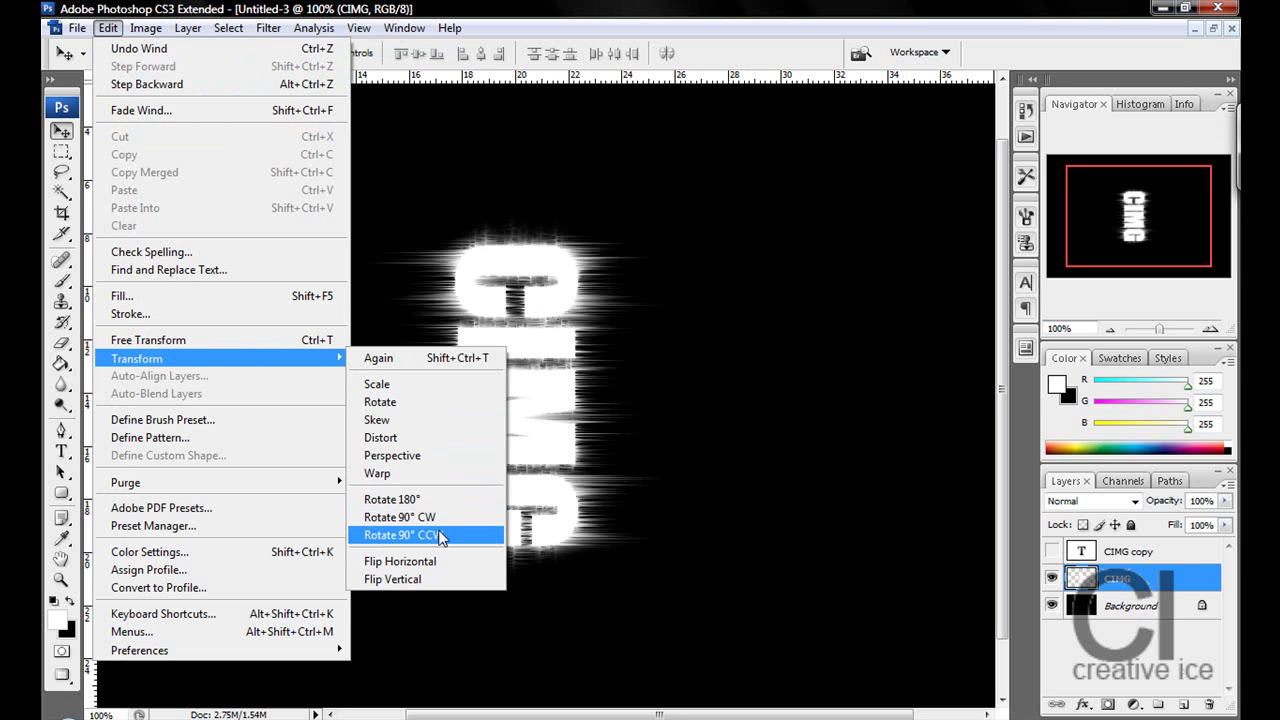
click(441, 537)
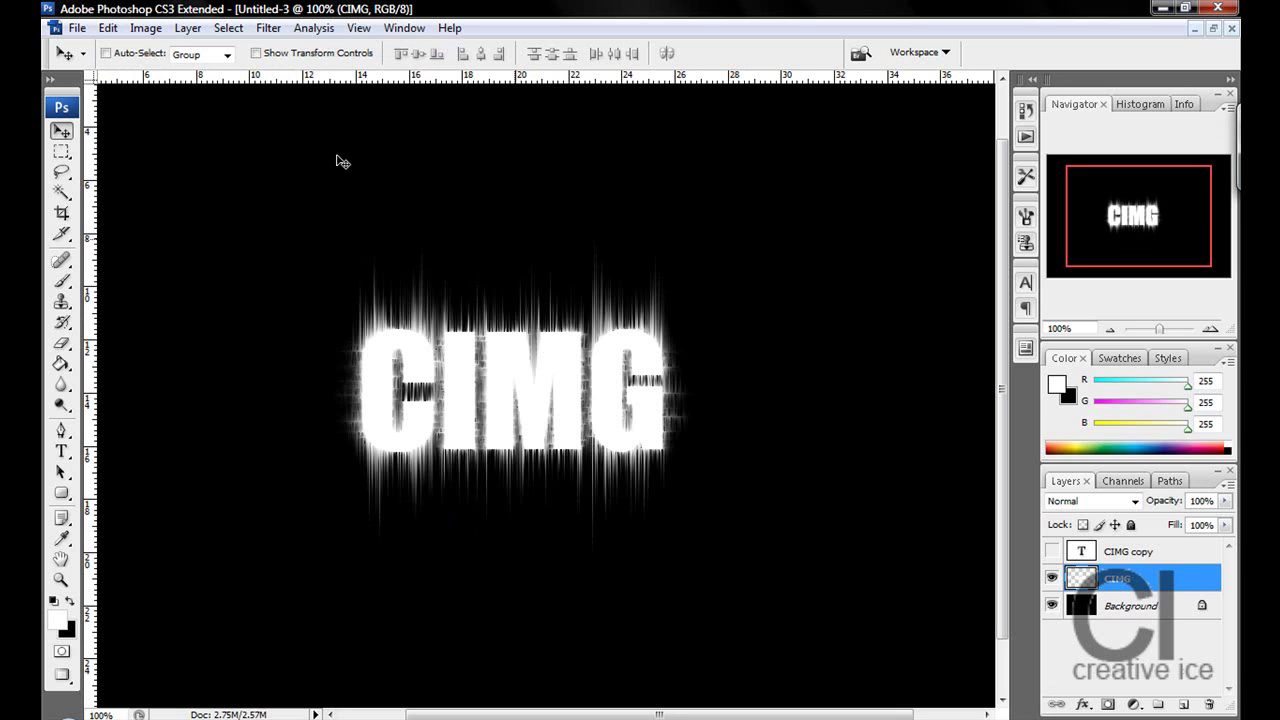
Step: Unhide the CIMG copy layer and set its text colour to black
click(1127, 553)
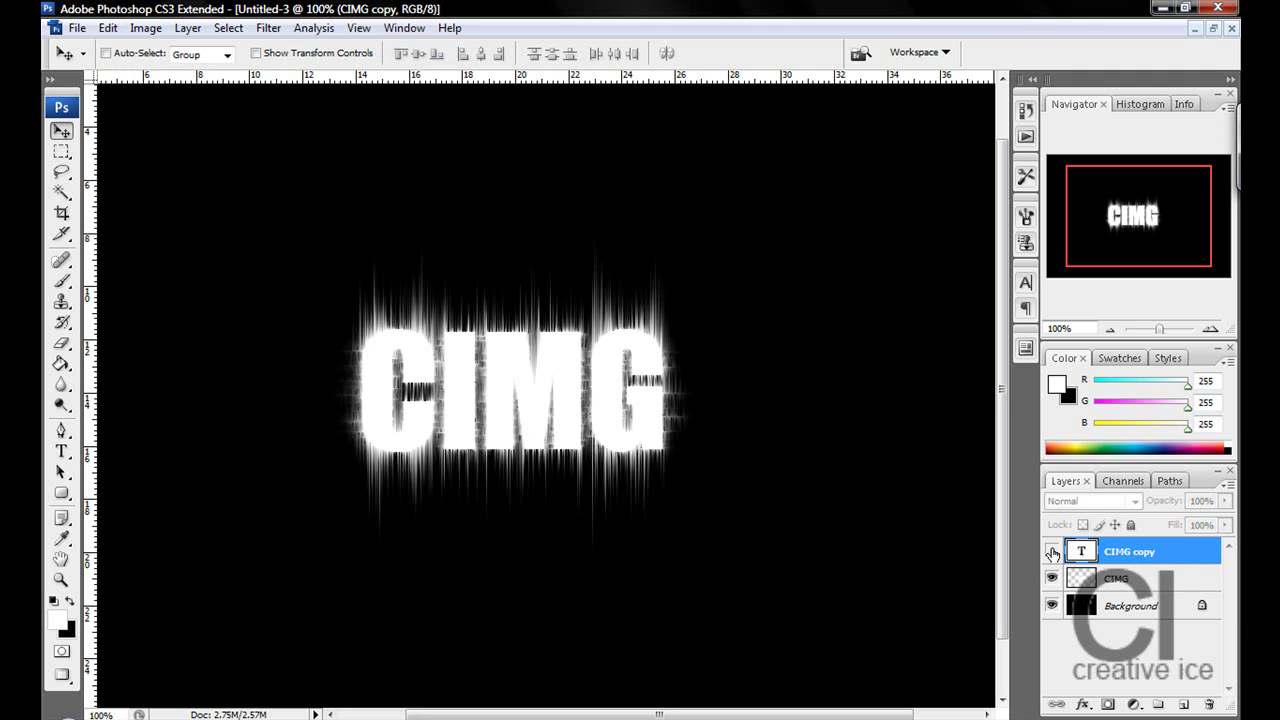
click(1052, 552)
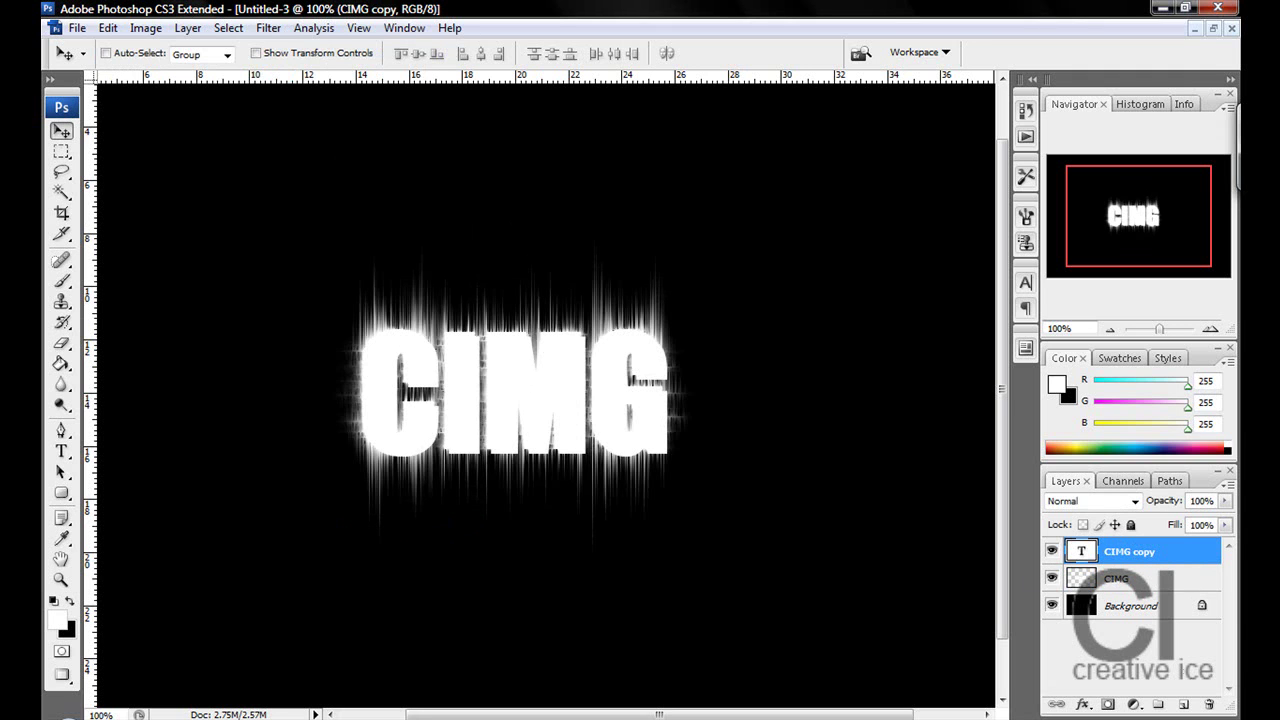
click(1026, 288)
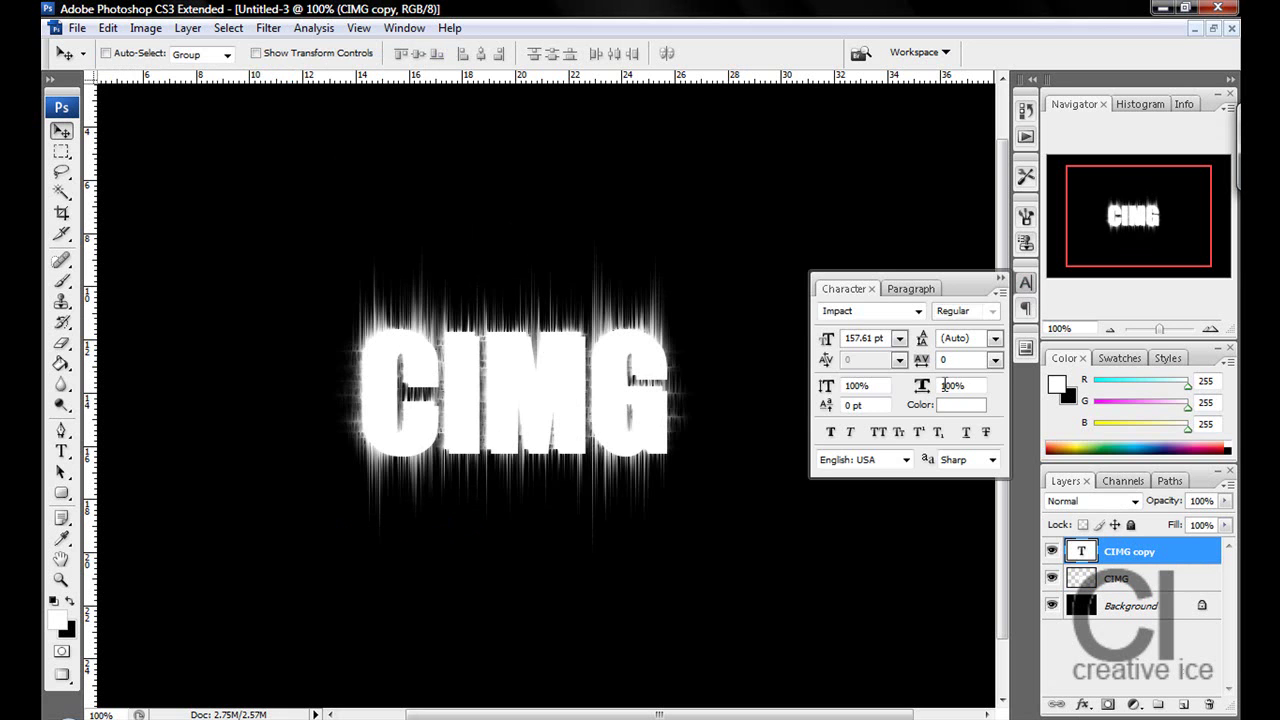
click(960, 404)
click(312, 542)
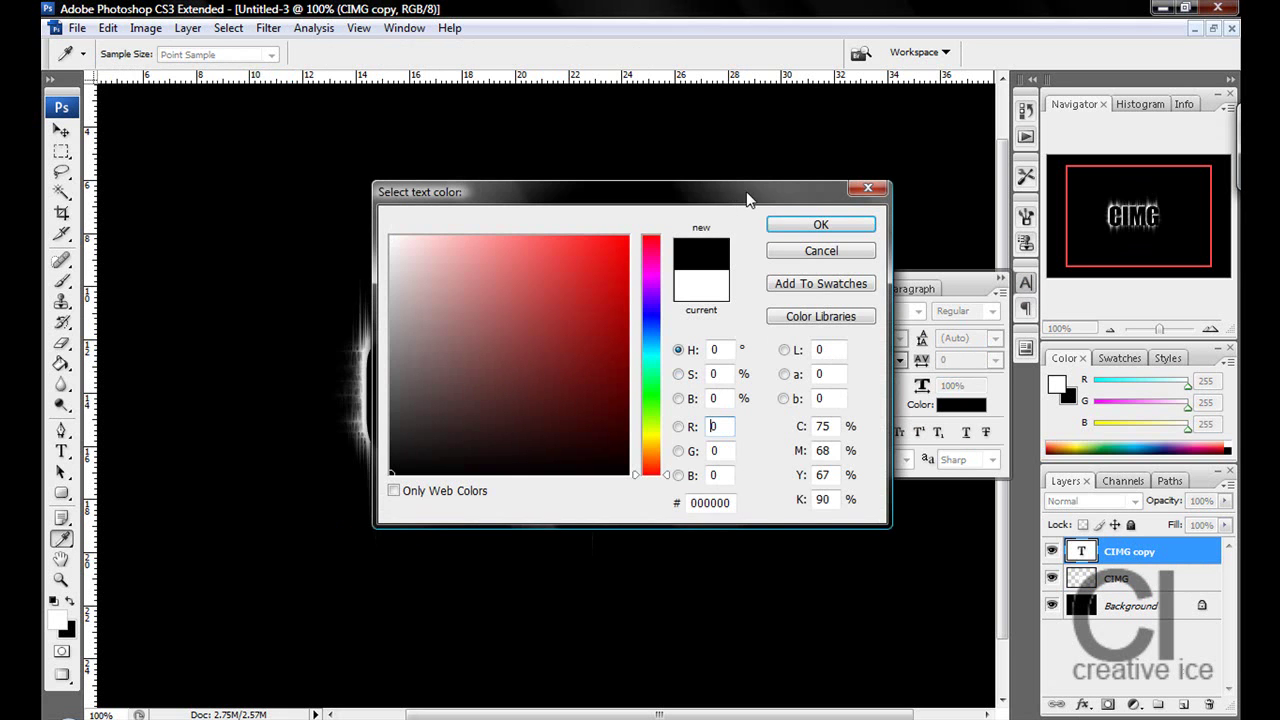
click(818, 224)
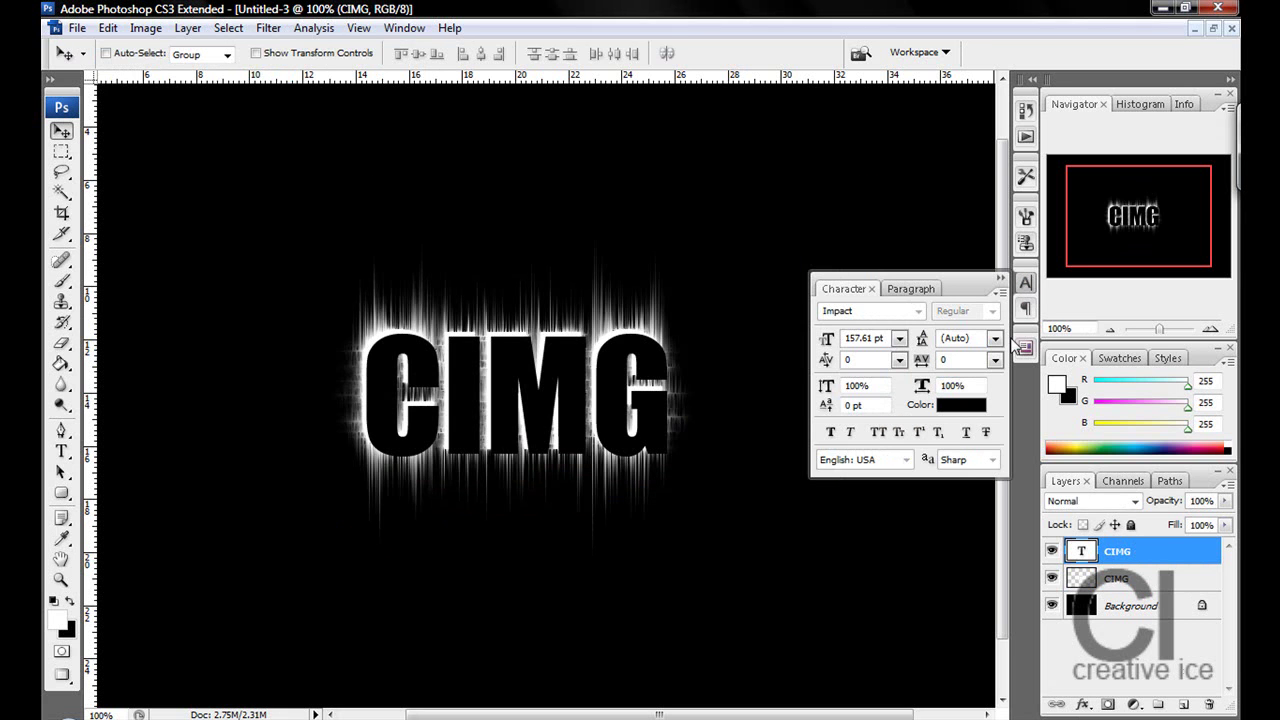
click(999, 281)
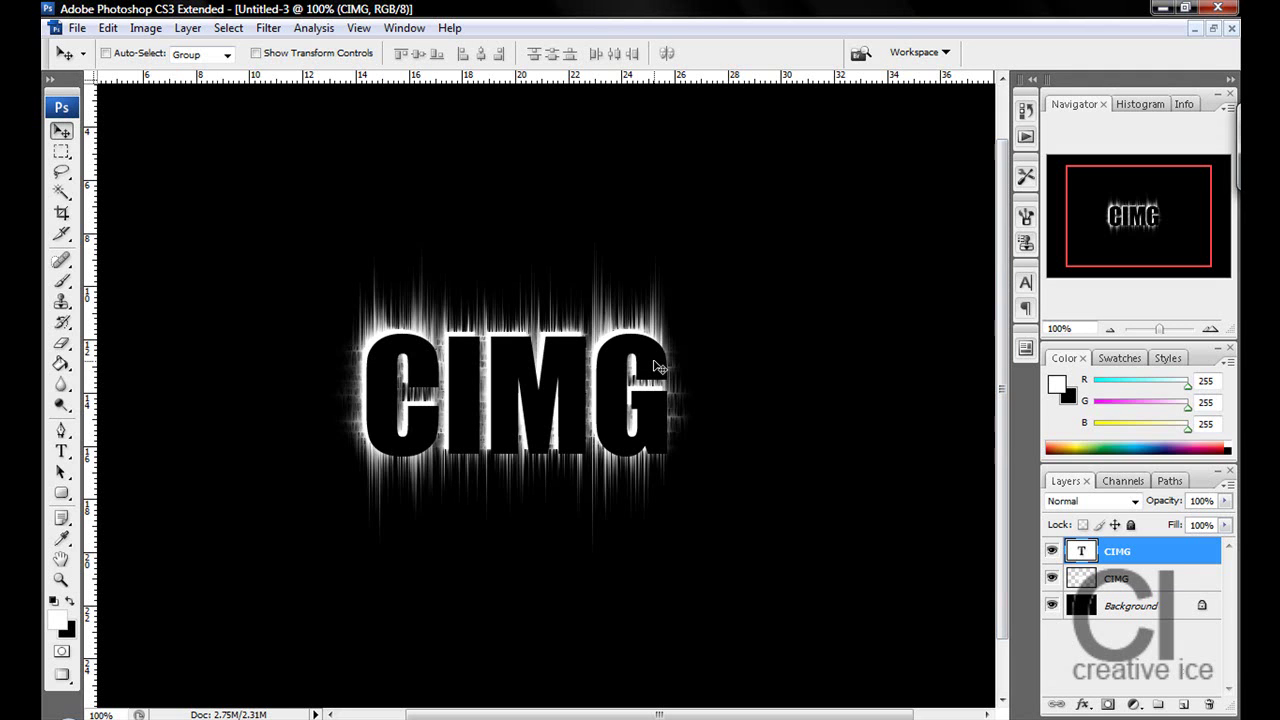
Step: Nudge the black CIMG text with arrow keys to align it over the glow
key(Left)
key(Left)
key(Left)
key(Left)
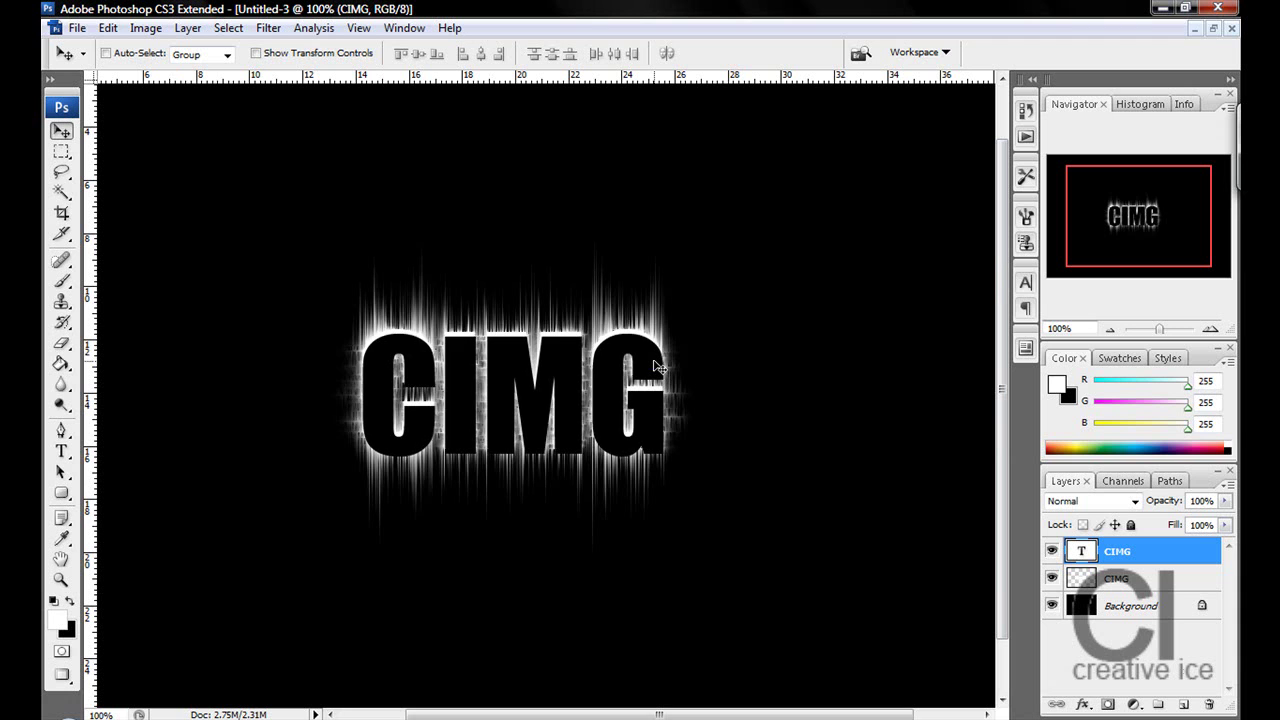
key(Up)
key(Up)
key(Up)
key(Up)
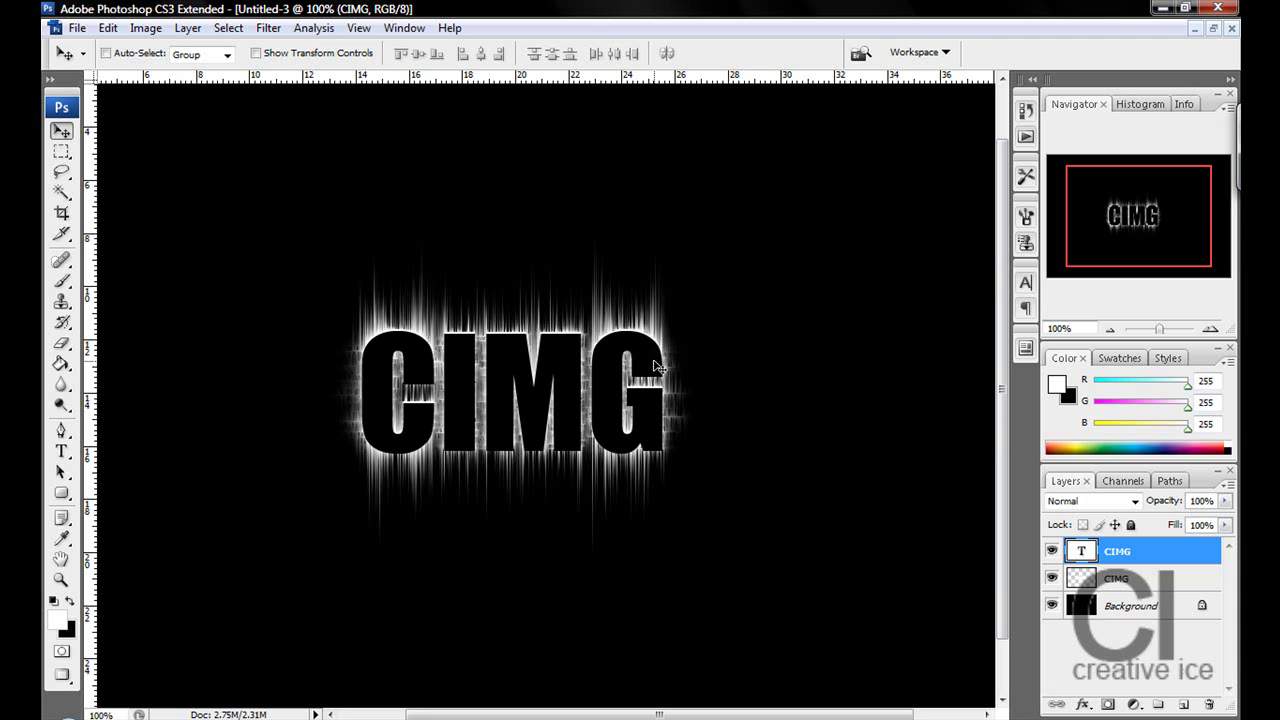
key(Down)
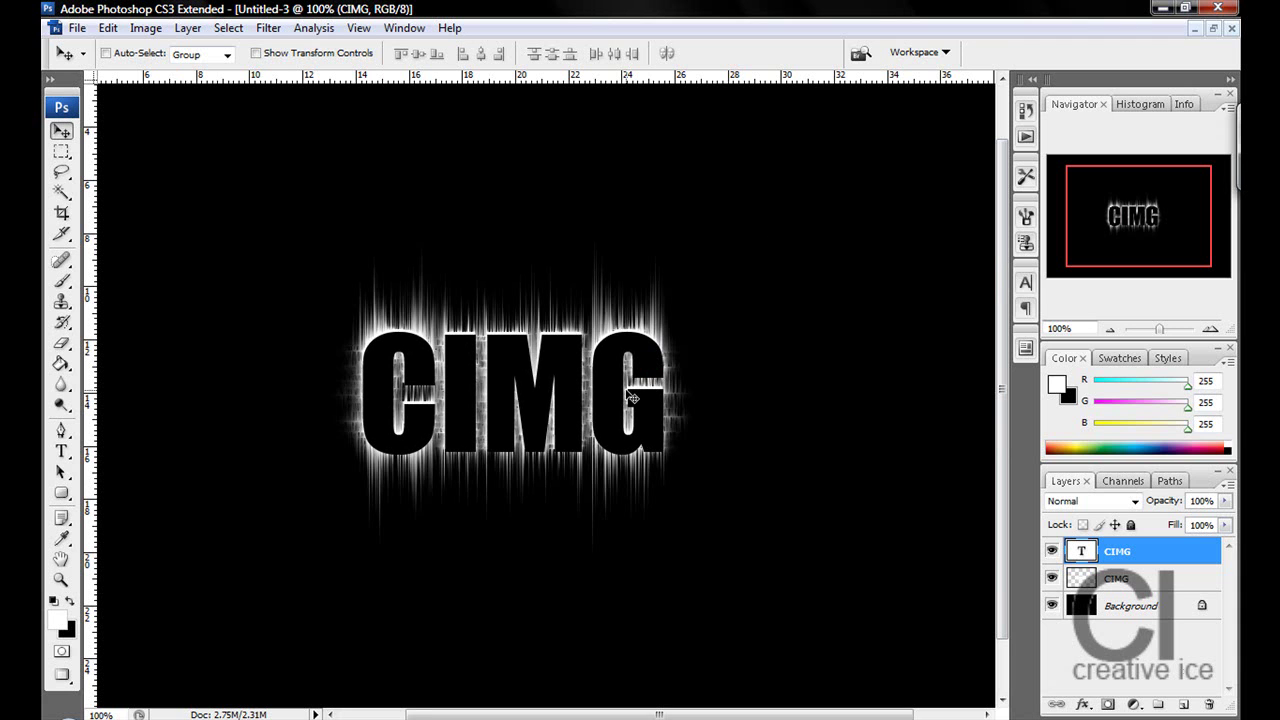
Step: Scale both CIMG layers up about 132% together, then reselect the streaked glow layer
click(1188, 588)
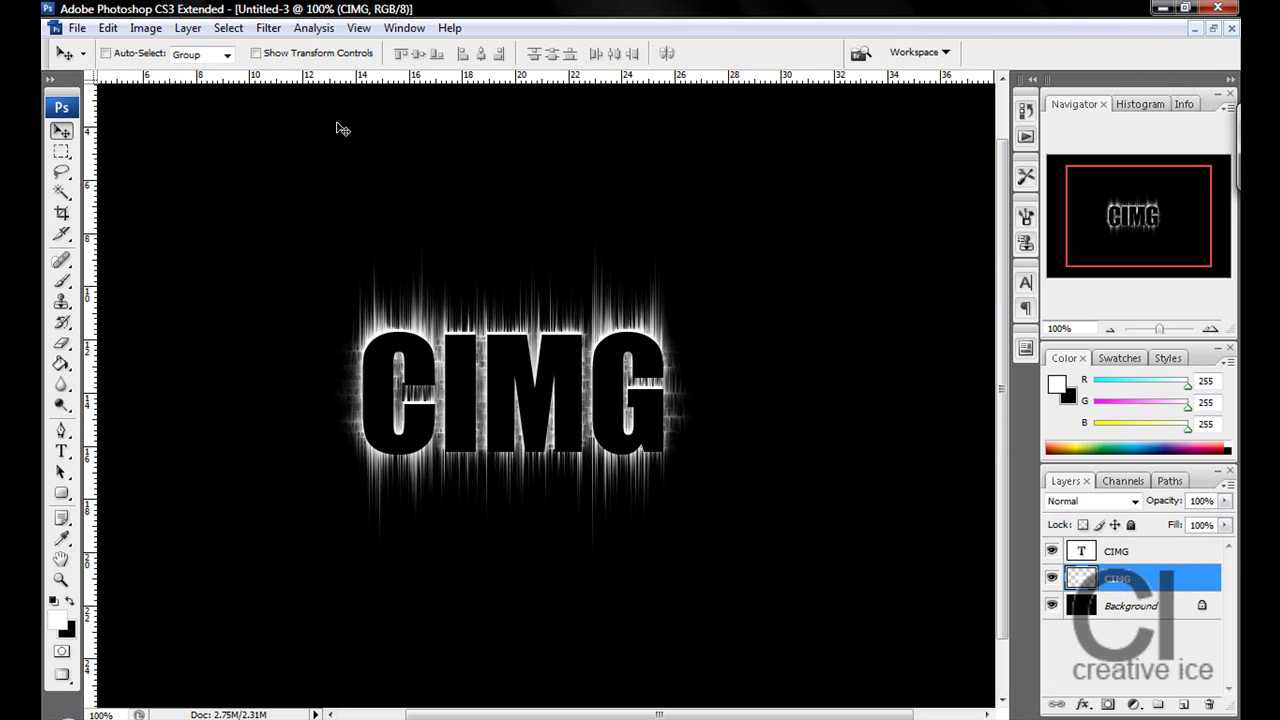
ctrl+click(1138, 551)
key(ctrl+t)
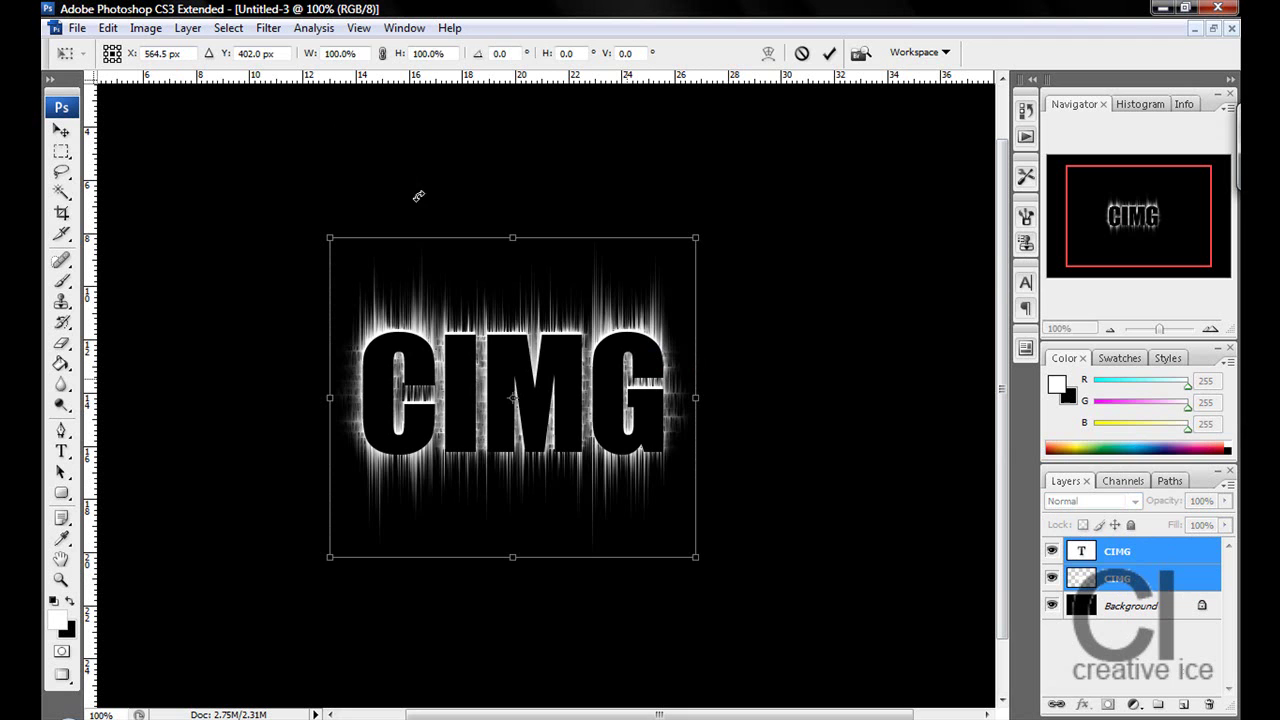
drag(700, 240, 872, 206)
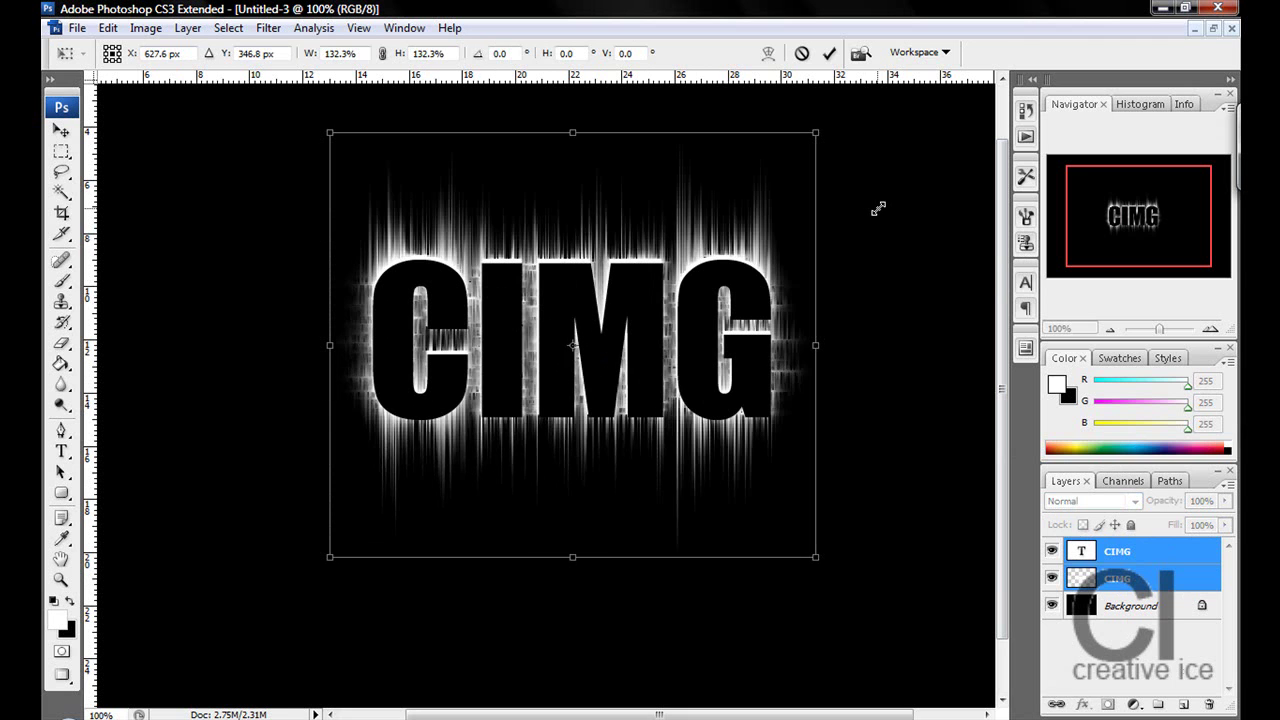
key(Return)
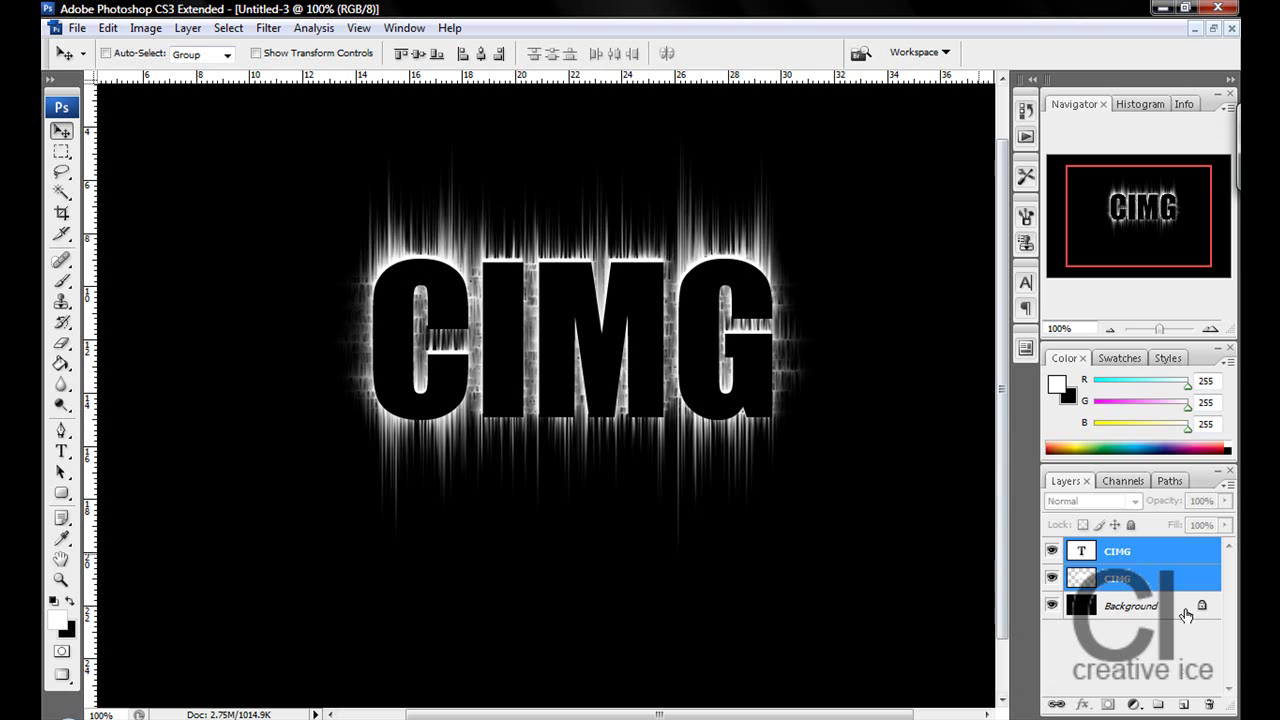
click(1140, 578)
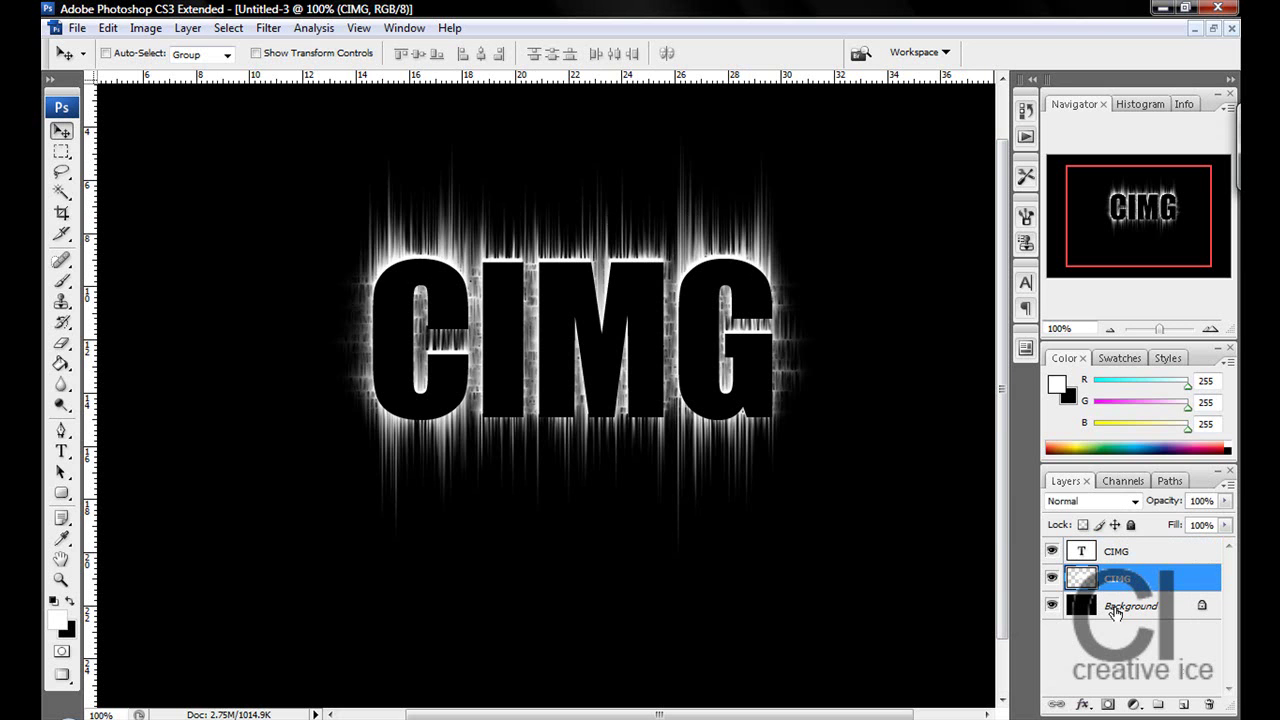
Step: Add a Color Overlay effect to the streaked glow layer
click(1081, 704)
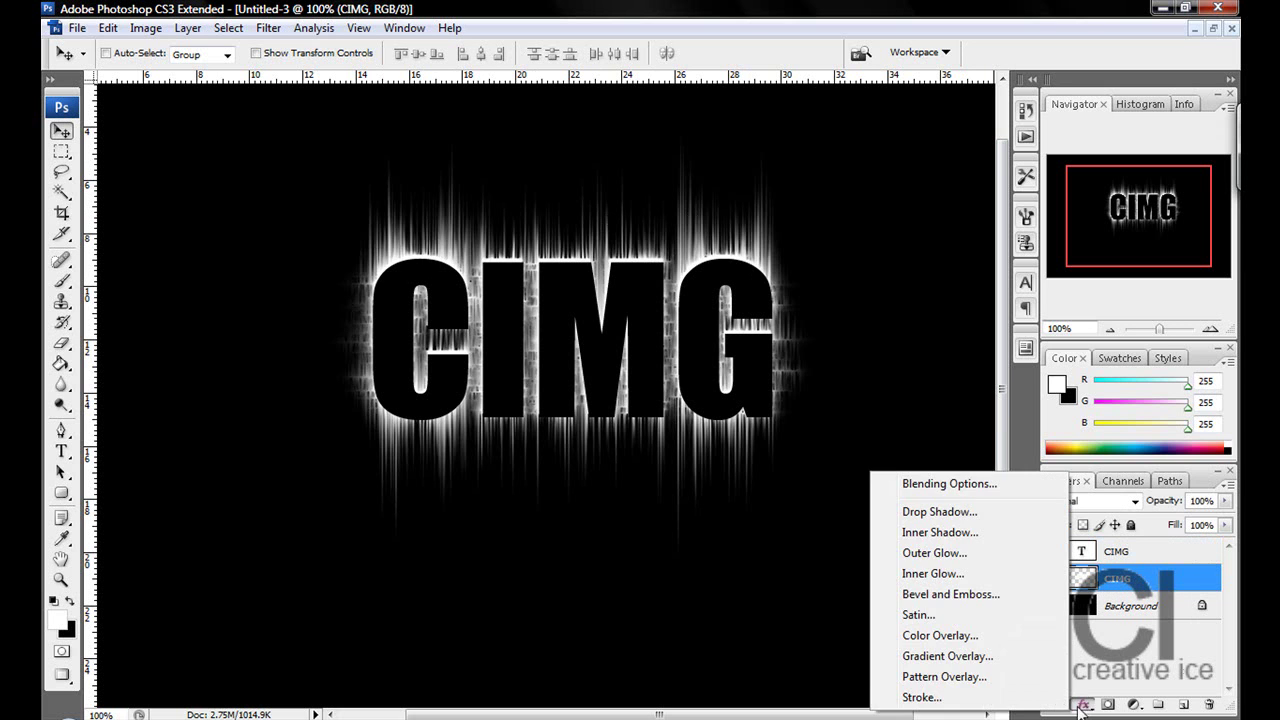
click(948, 640)
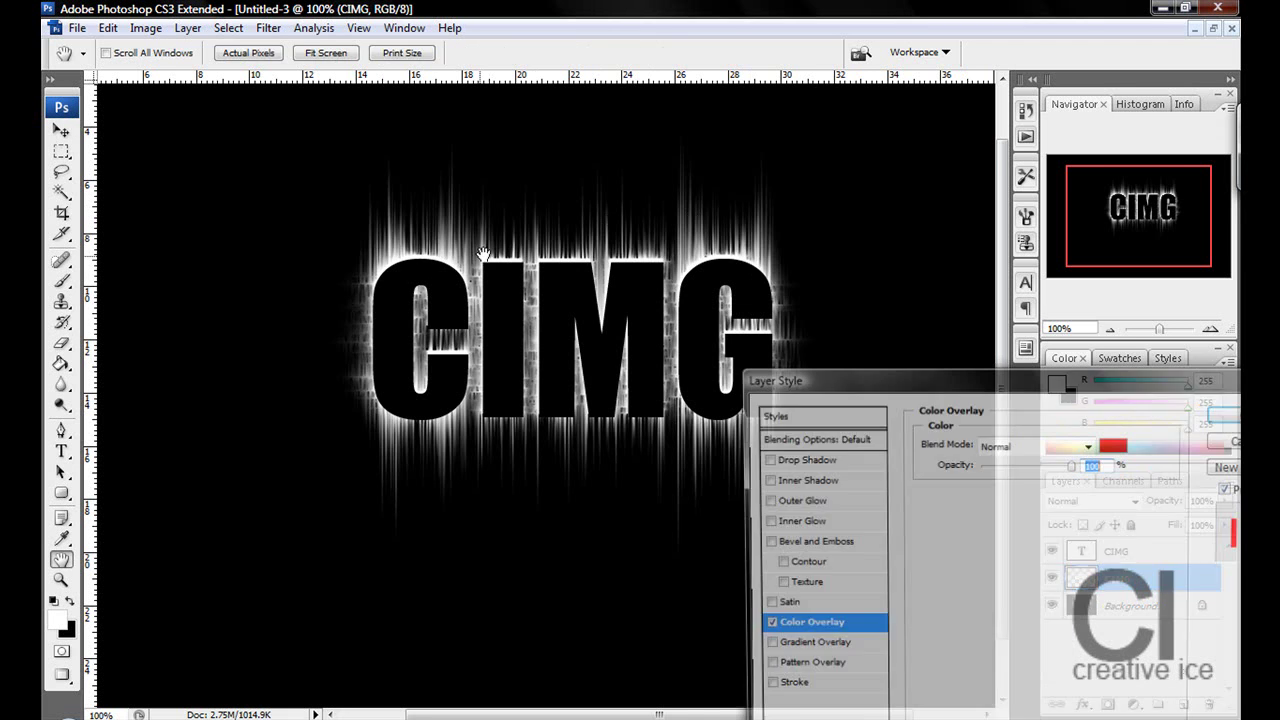
drag(940, 320, 925, 303)
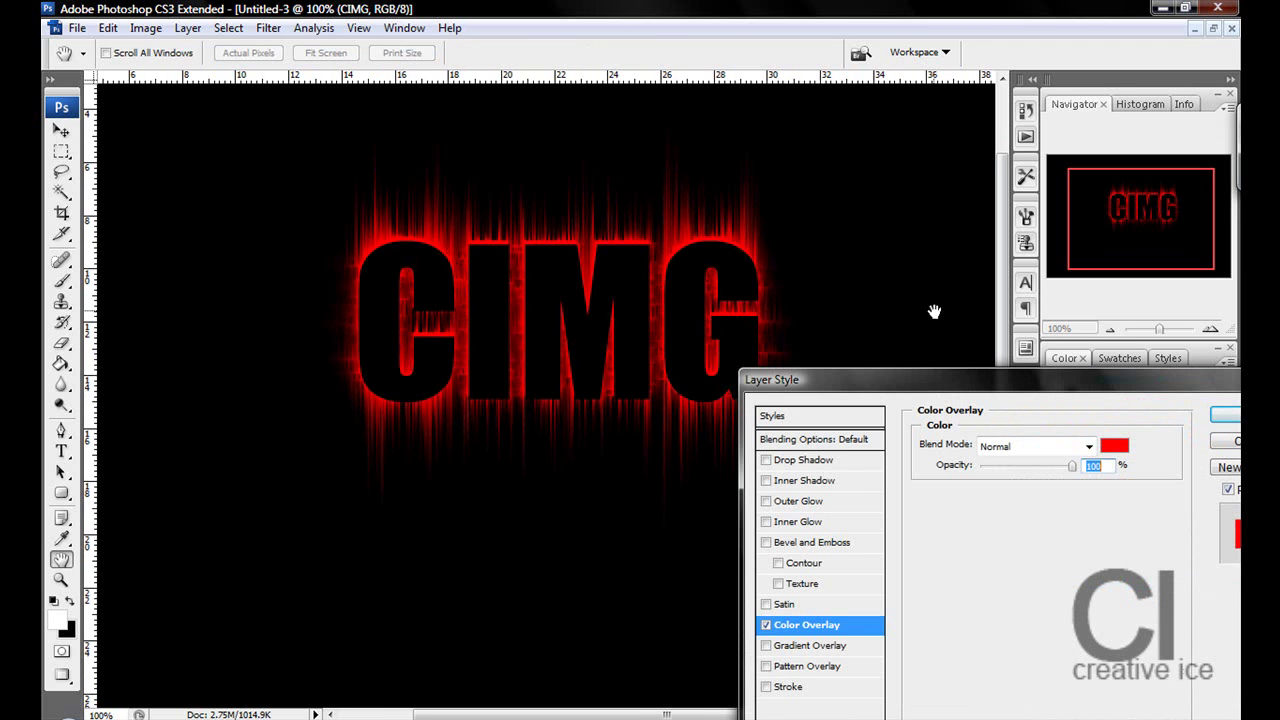
Step: Set the overlay colour to pale cyan (#9dfbe4) and apply the effect
click(1115, 450)
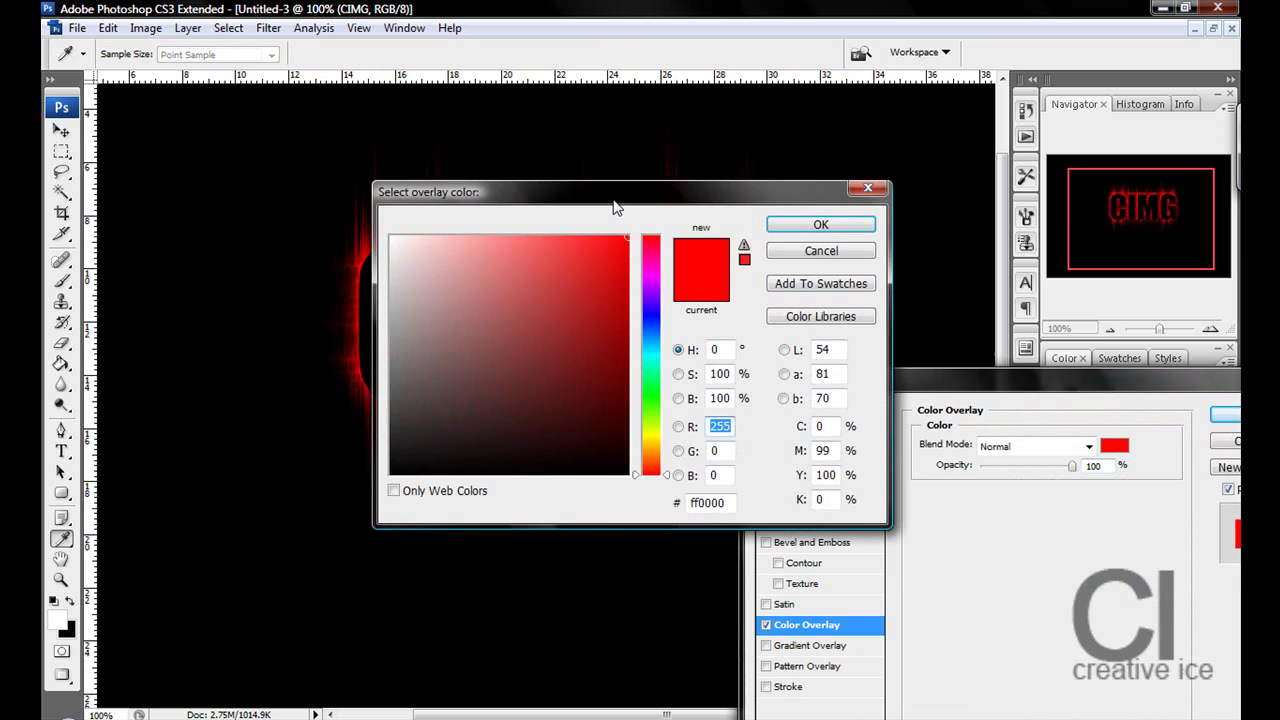
drag(614, 206, 1089, 243)
drag(1137, 472, 1137, 485)
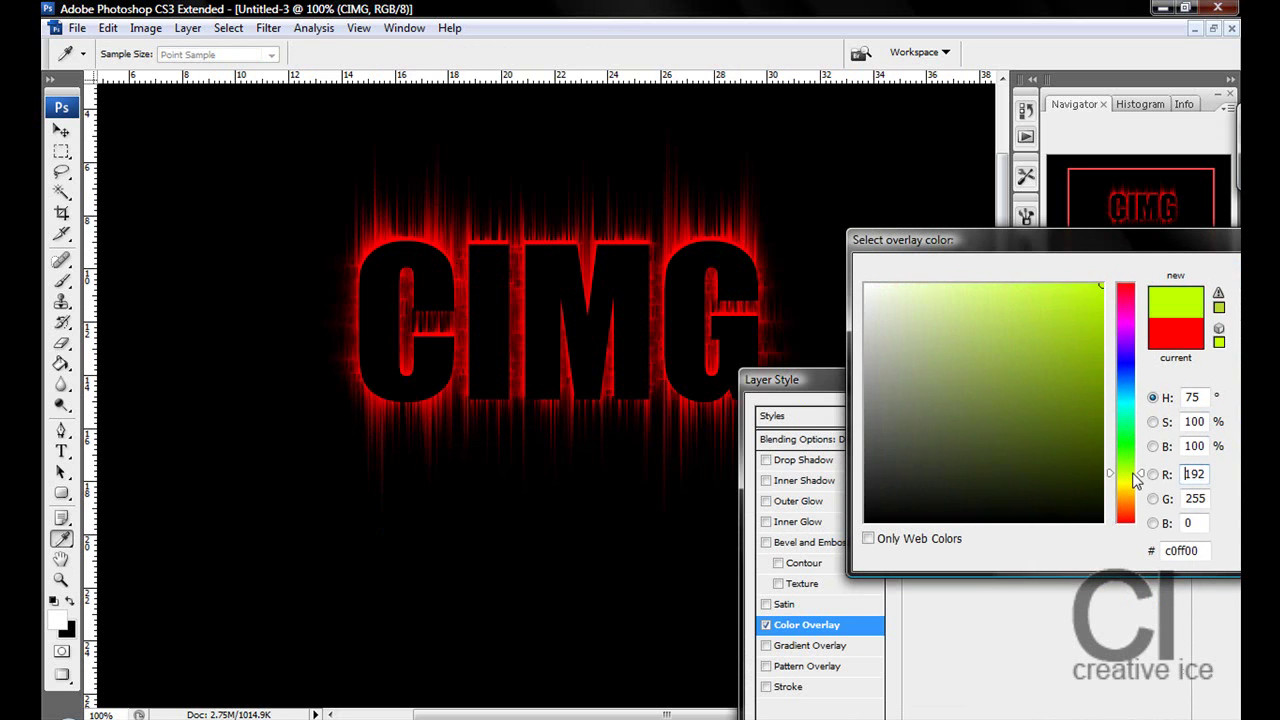
drag(929, 296, 973, 286)
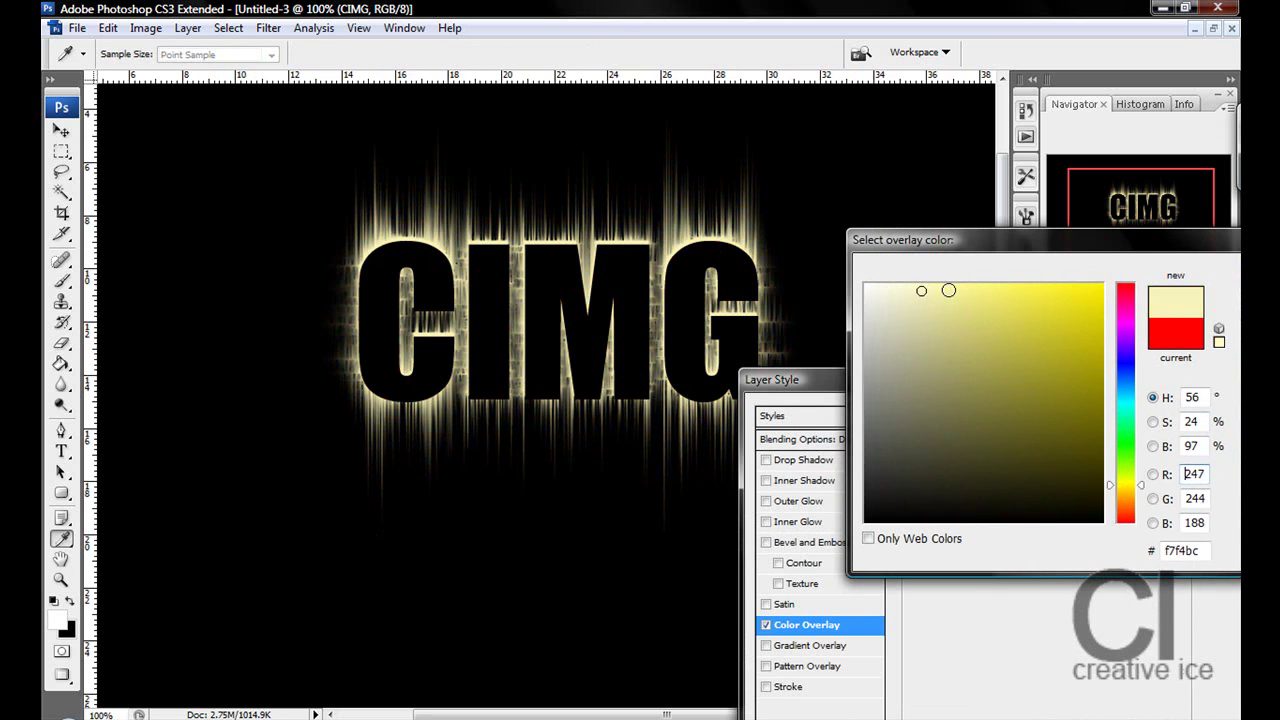
click(1135, 412)
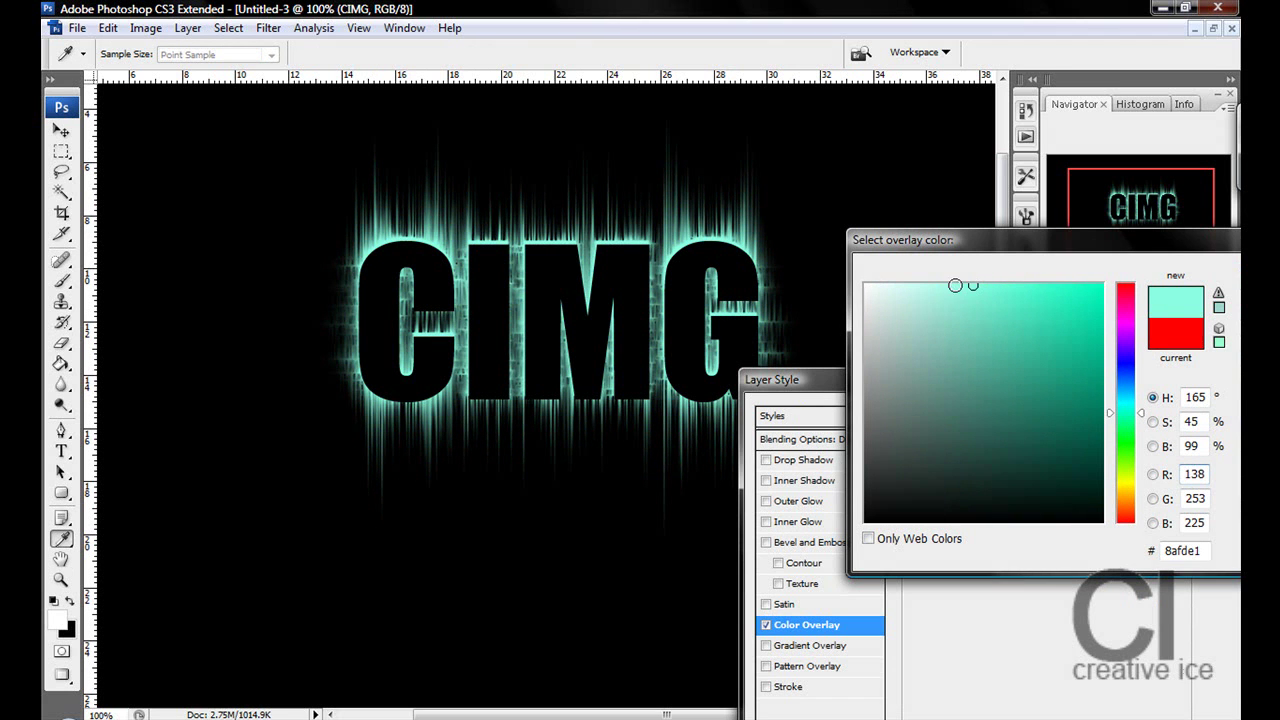
click(954, 286)
drag(1023, 245, 653, 224)
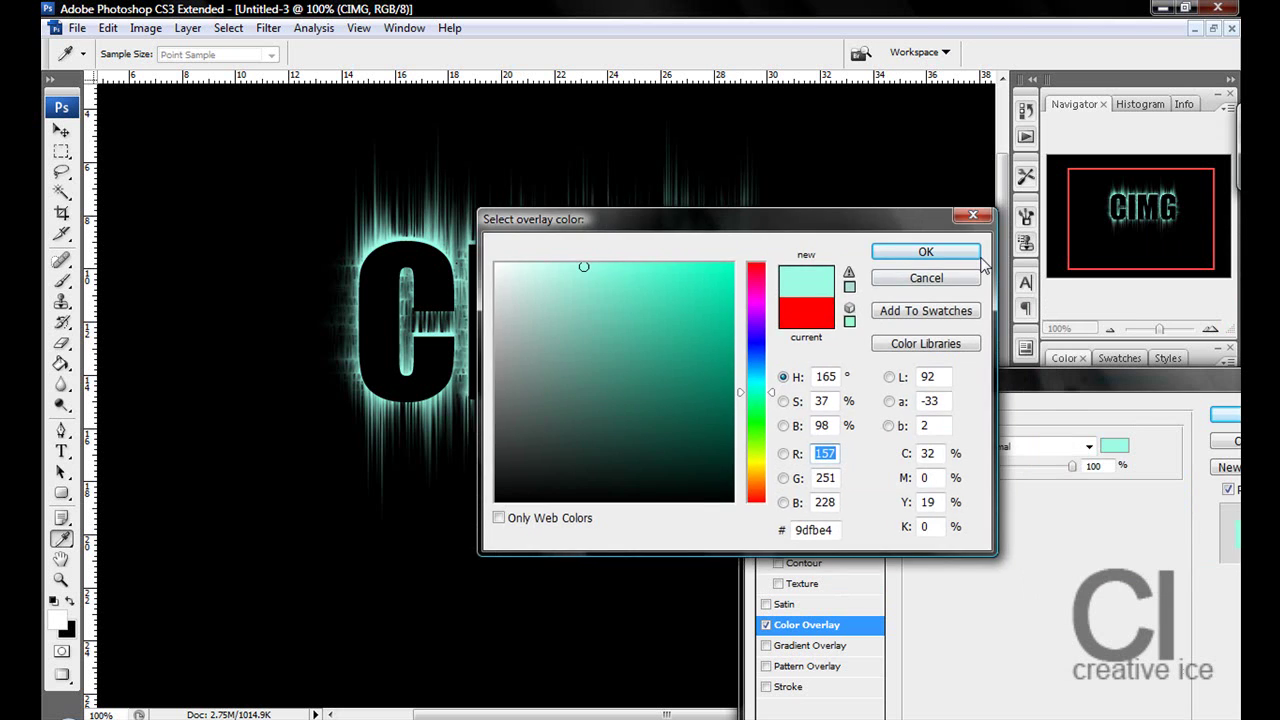
click(975, 258)
click(1222, 413)
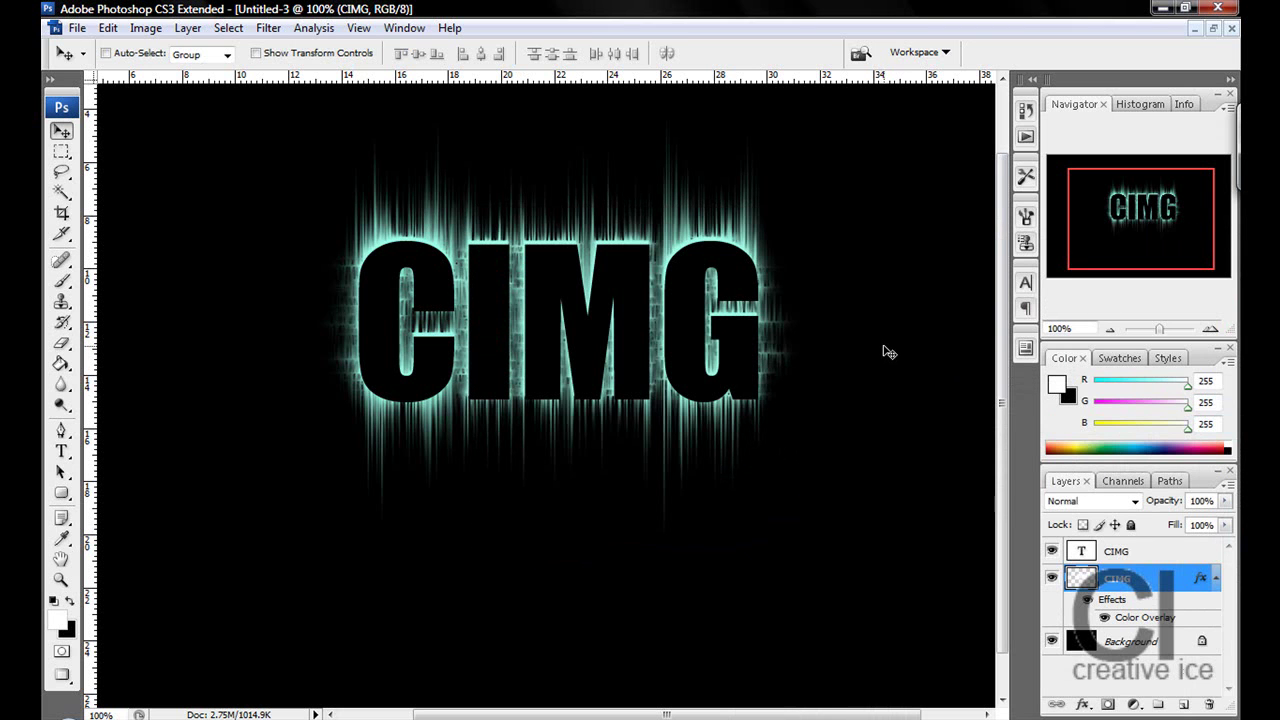